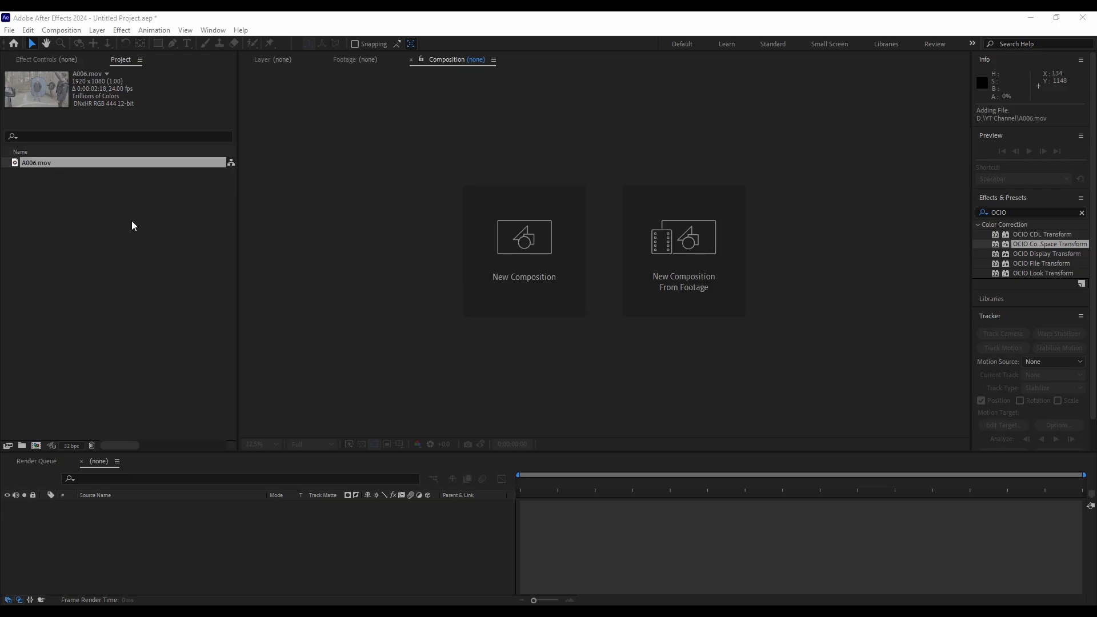
In Project Settings, choose the OCIO colour engine, keep ACES 1.2, and use data: Utility - Raw working space
left_click(10, 31)
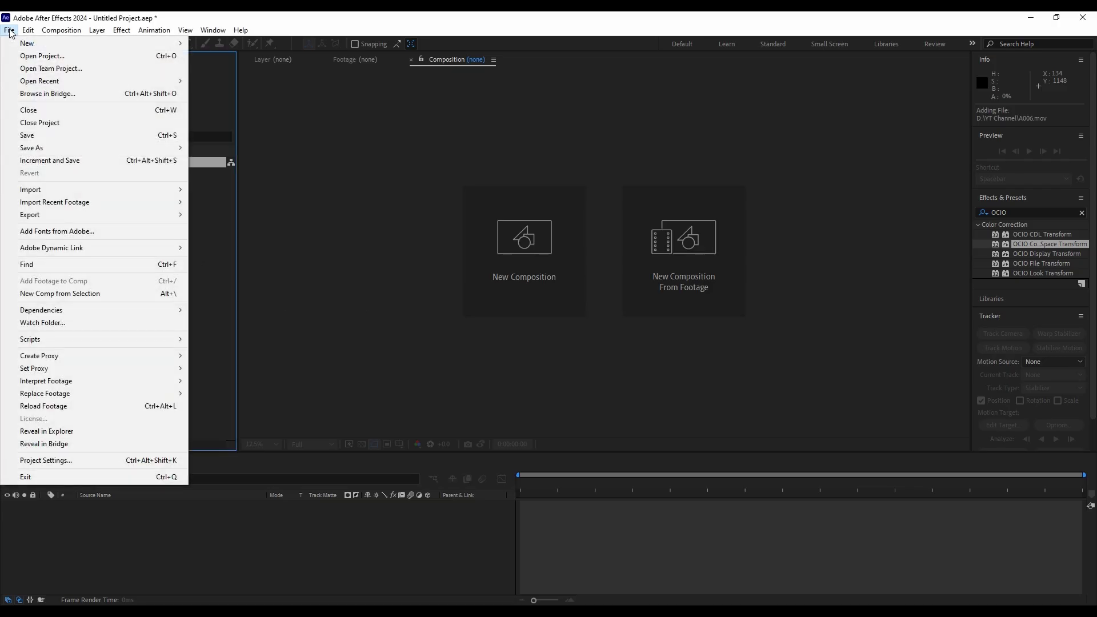
left_click(76, 460)
left_click(492, 160)
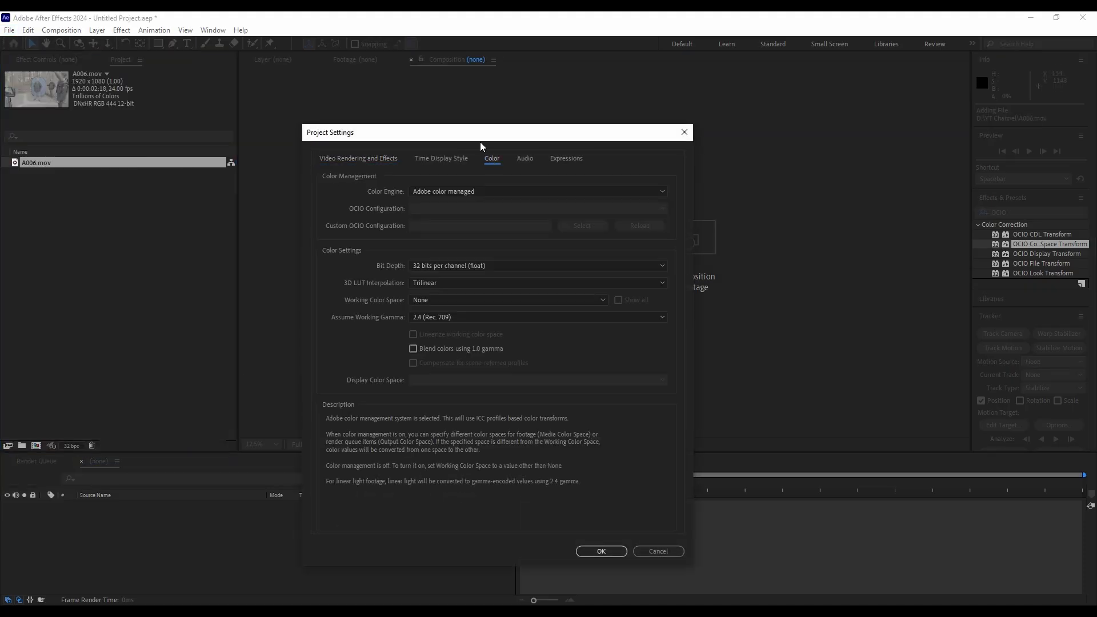
left_click_drag(480, 134, 416, 105)
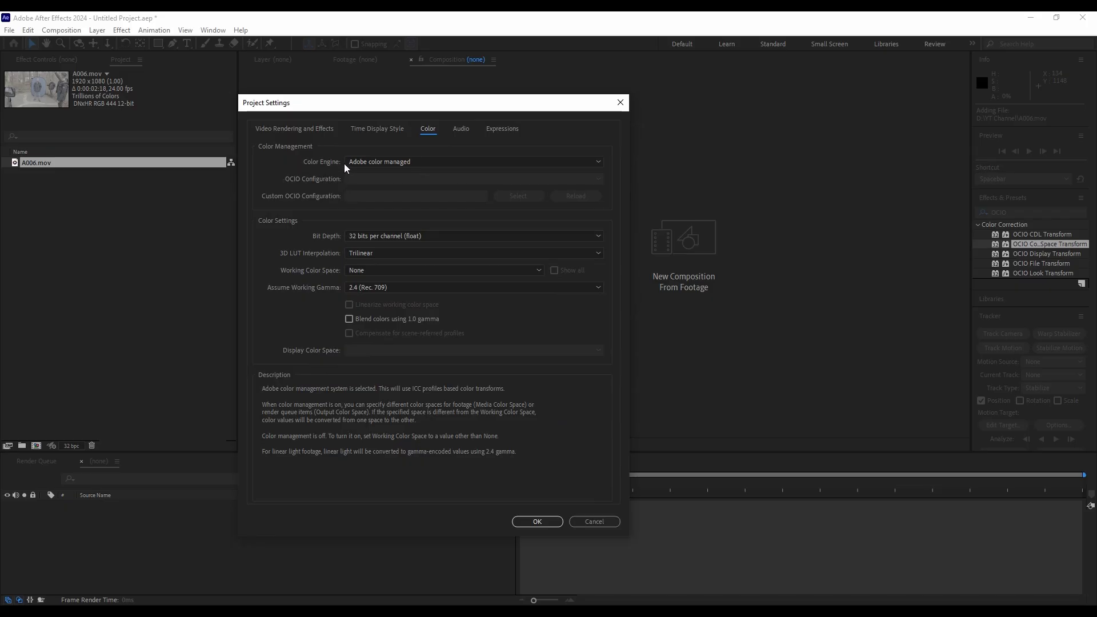
left_click(366, 161)
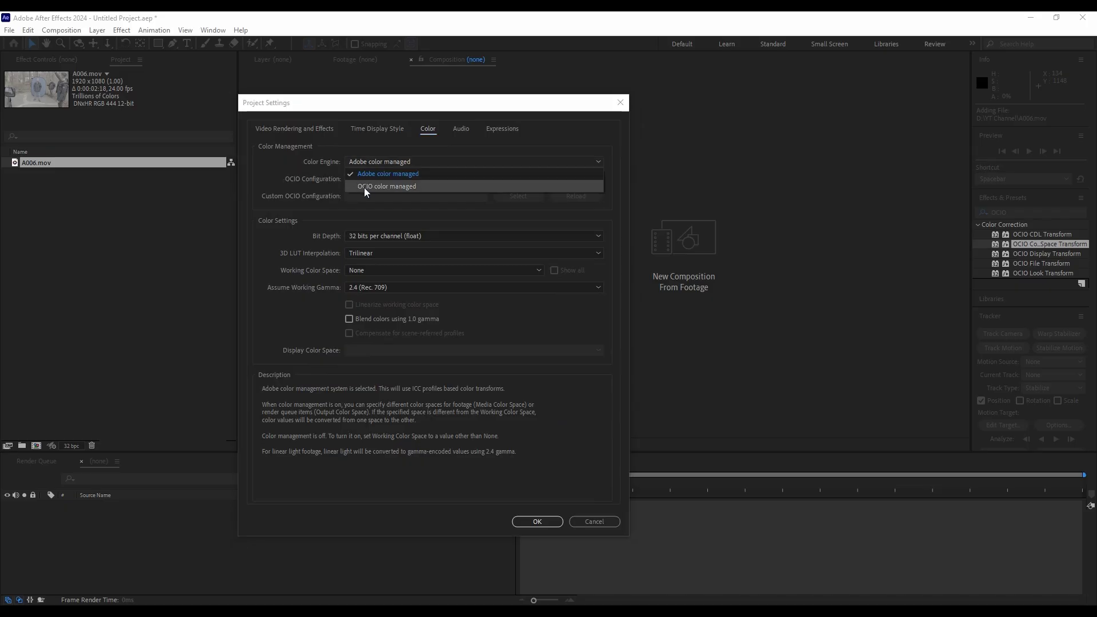
left_click(364, 188)
left_click(527, 199)
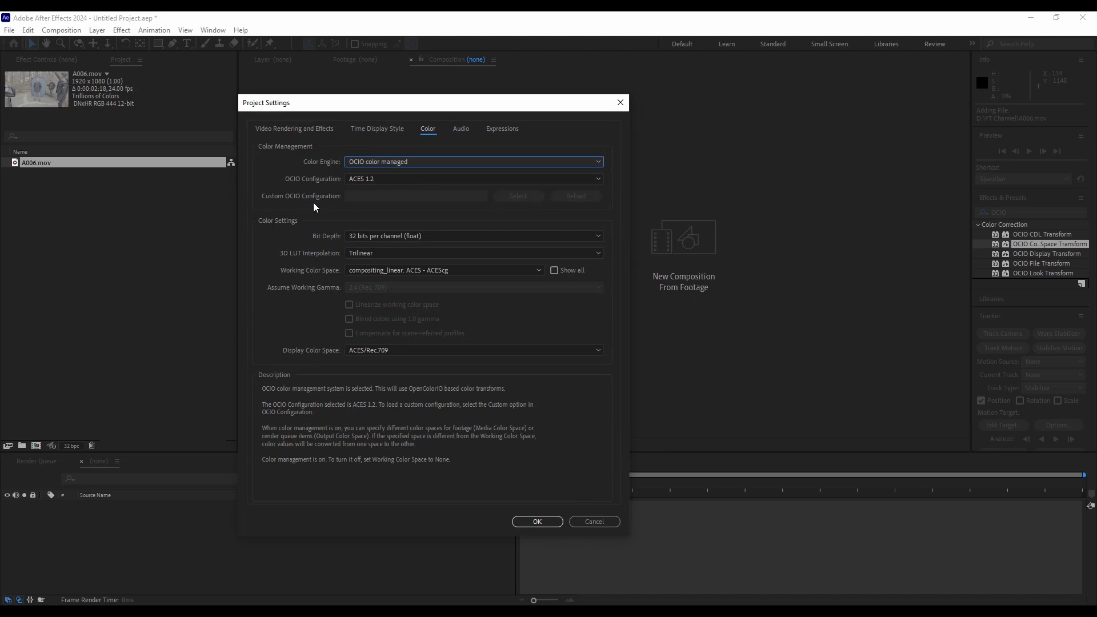
left_click(388, 180)
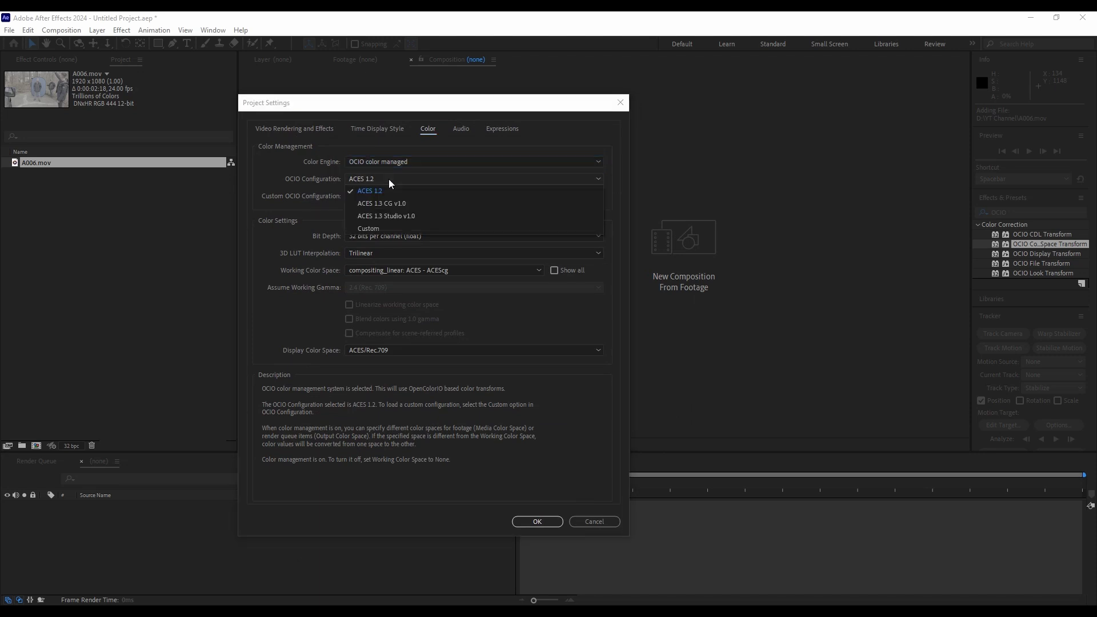
left_click(389, 180)
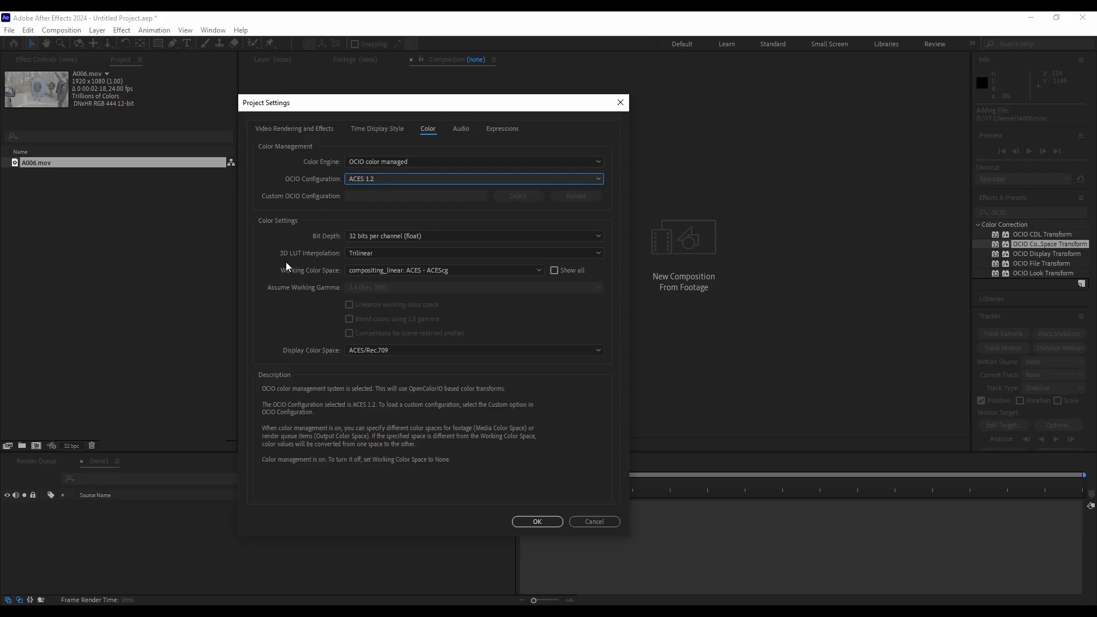
left_click(355, 272)
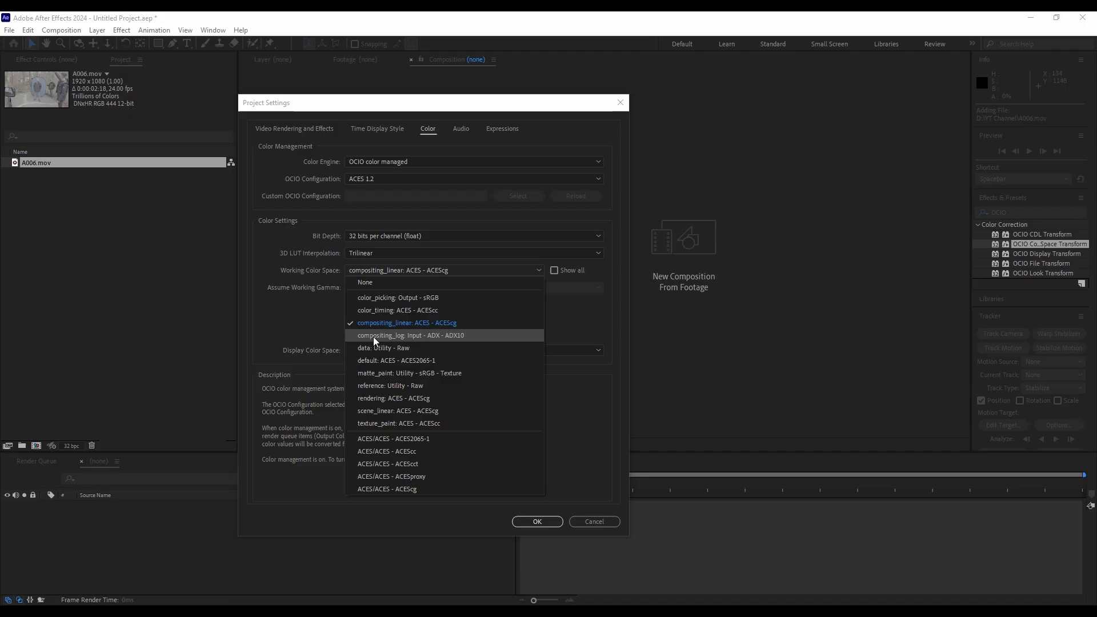
left_click(413, 347)
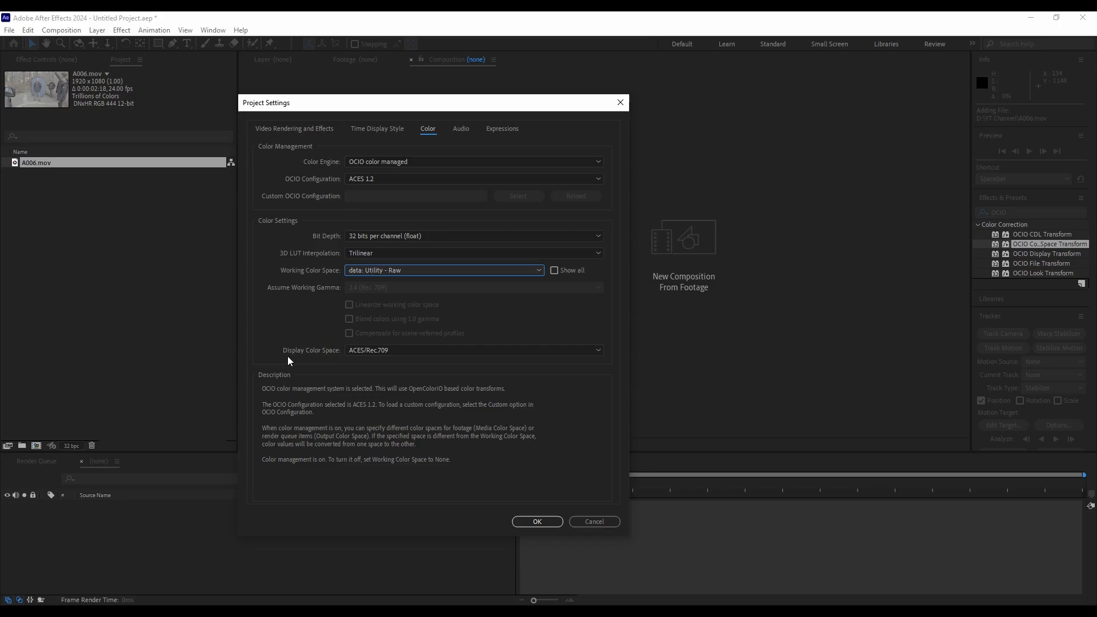
left_click(537, 522)
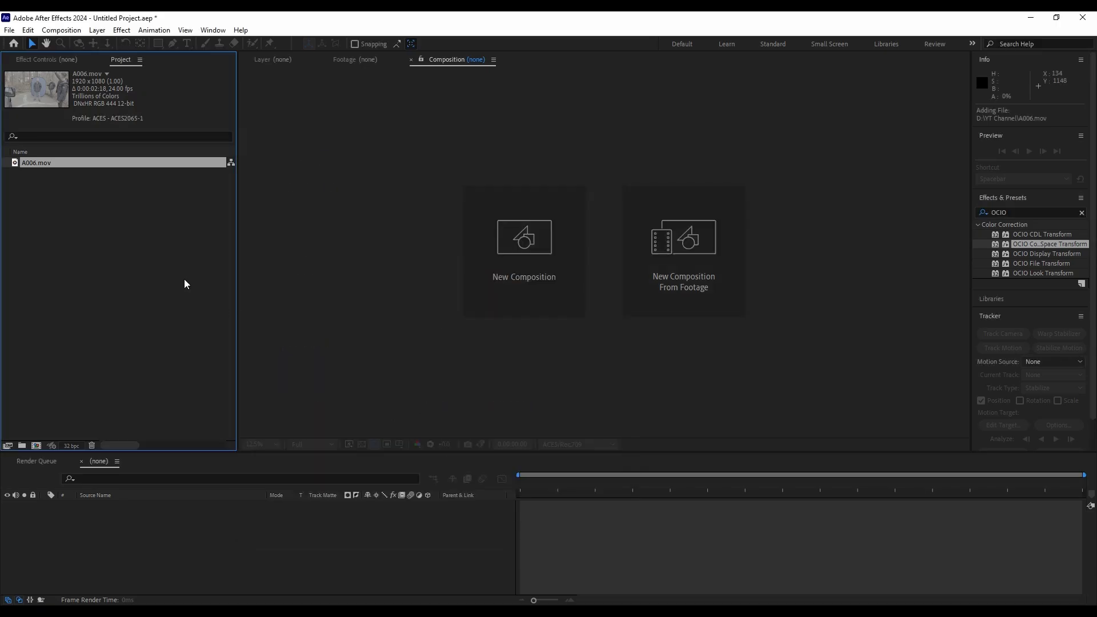
Turn on Preserve RGB in A006.mov's footage interpretation colour settings
right_click(16, 163)
mouse_move(68, 247)
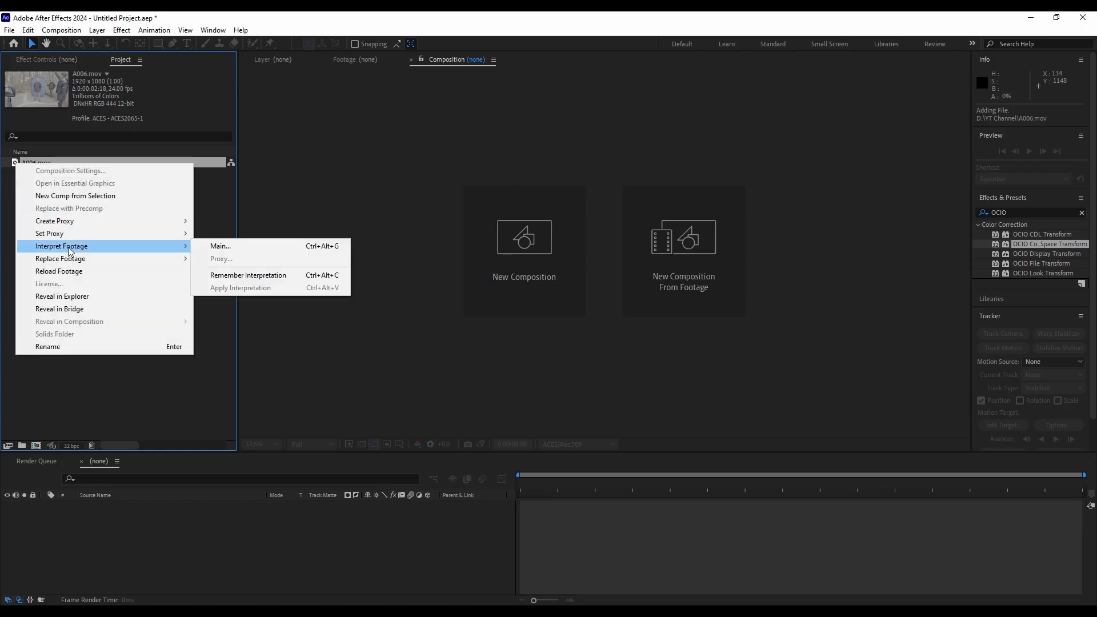
left_click(233, 244)
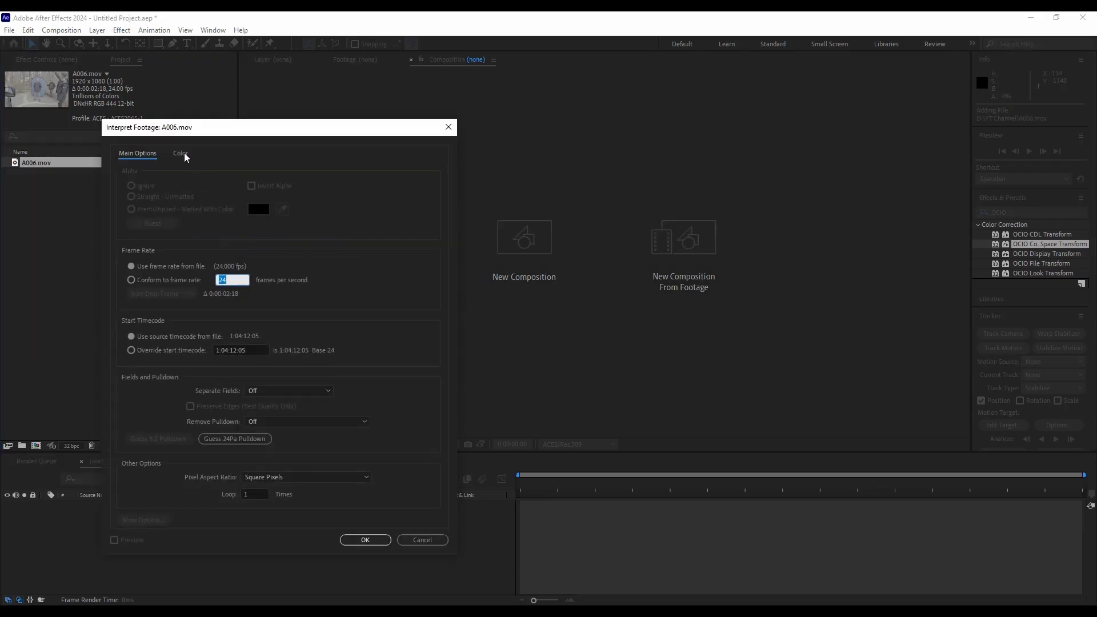
left_click(181, 153)
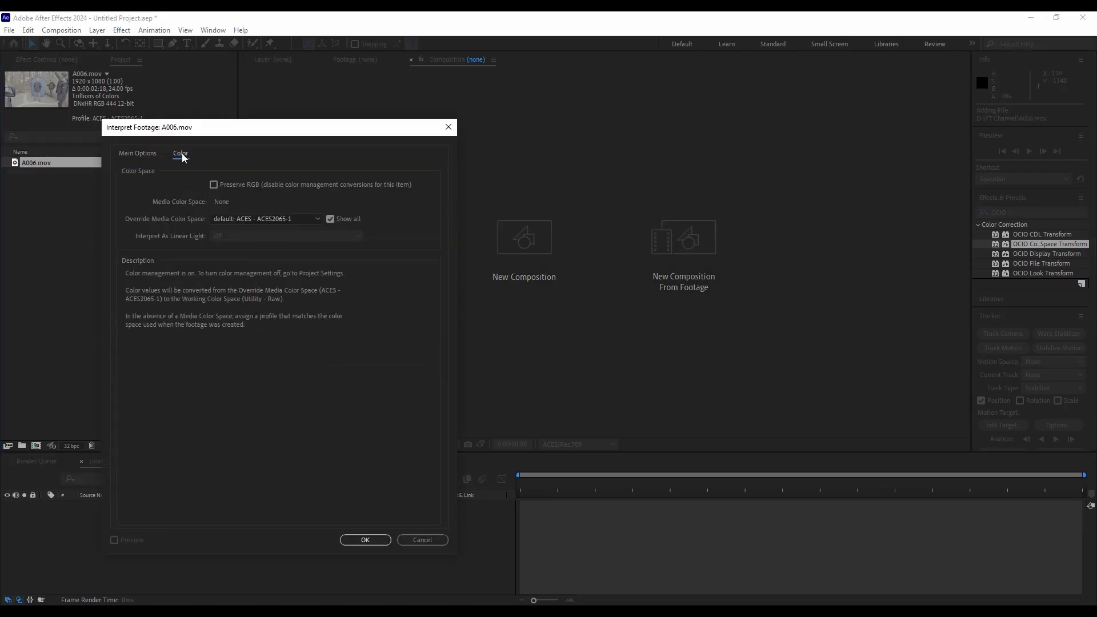
left_click(214, 185)
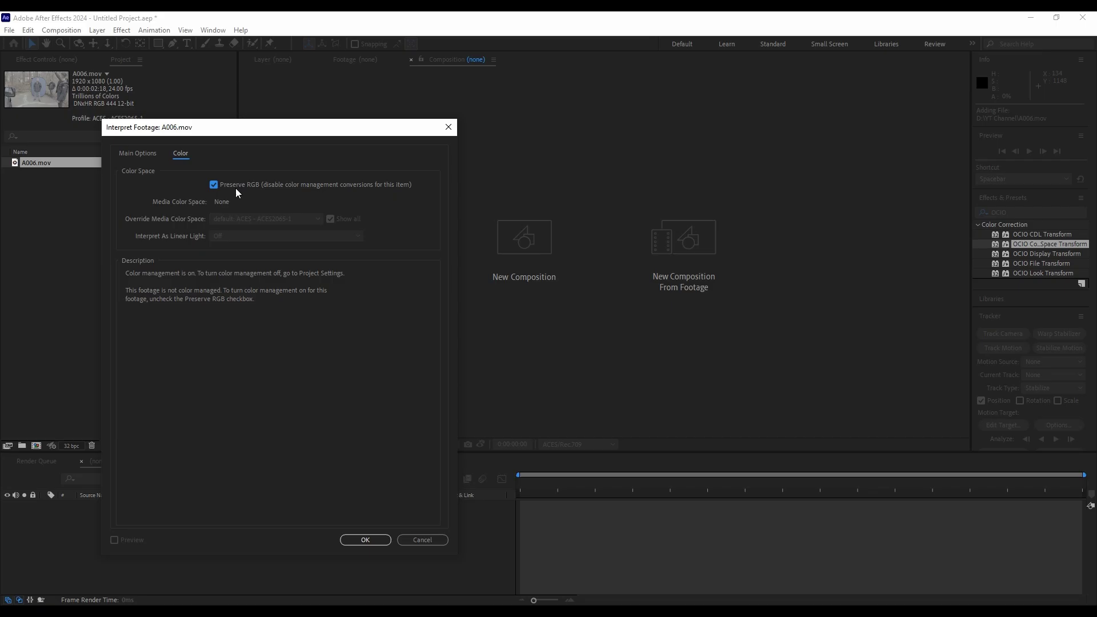
left_click(364, 540)
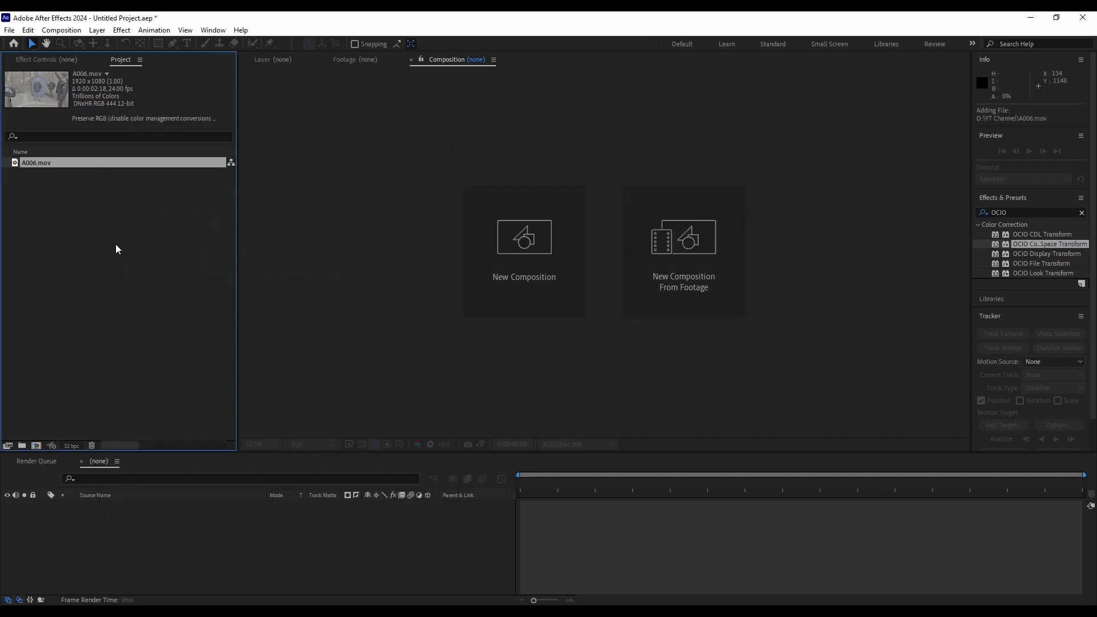
Create the A006 composition from A006.mov and switch the viewer display colour space from ACES/Rec.709 to None
left_click_drag(15, 167, 38, 445)
left_click(128, 564)
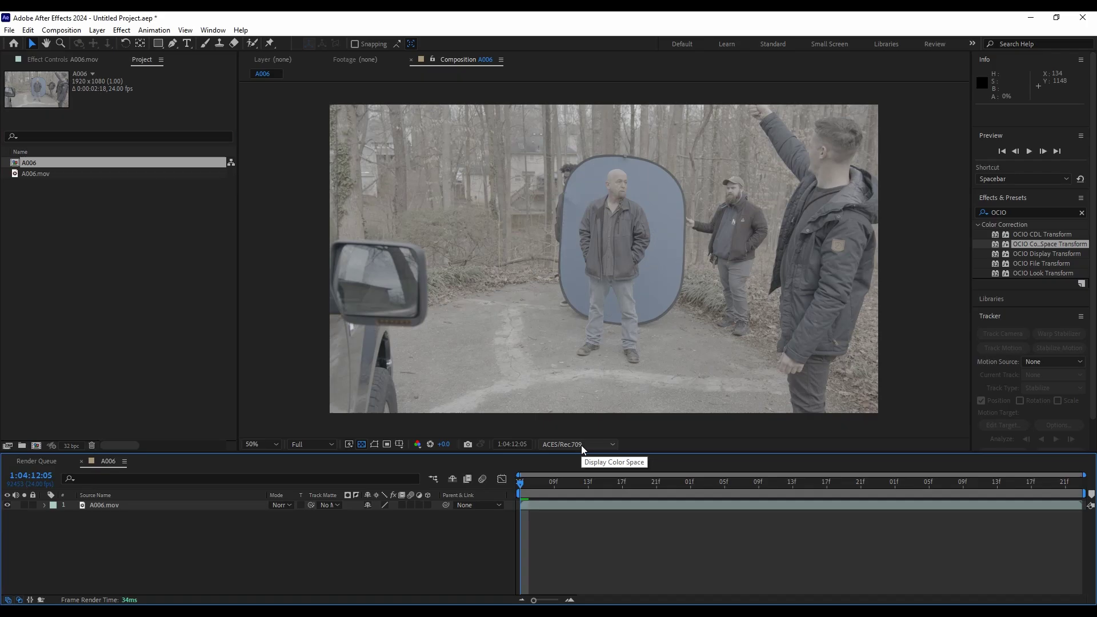
left_click(581, 445)
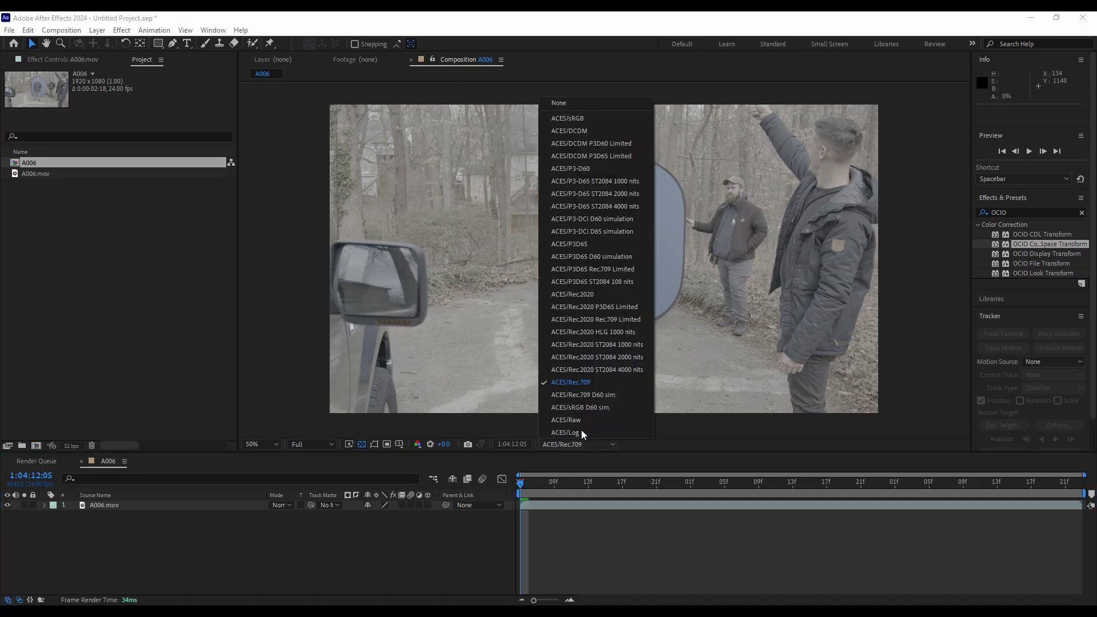
left_click(564, 104)
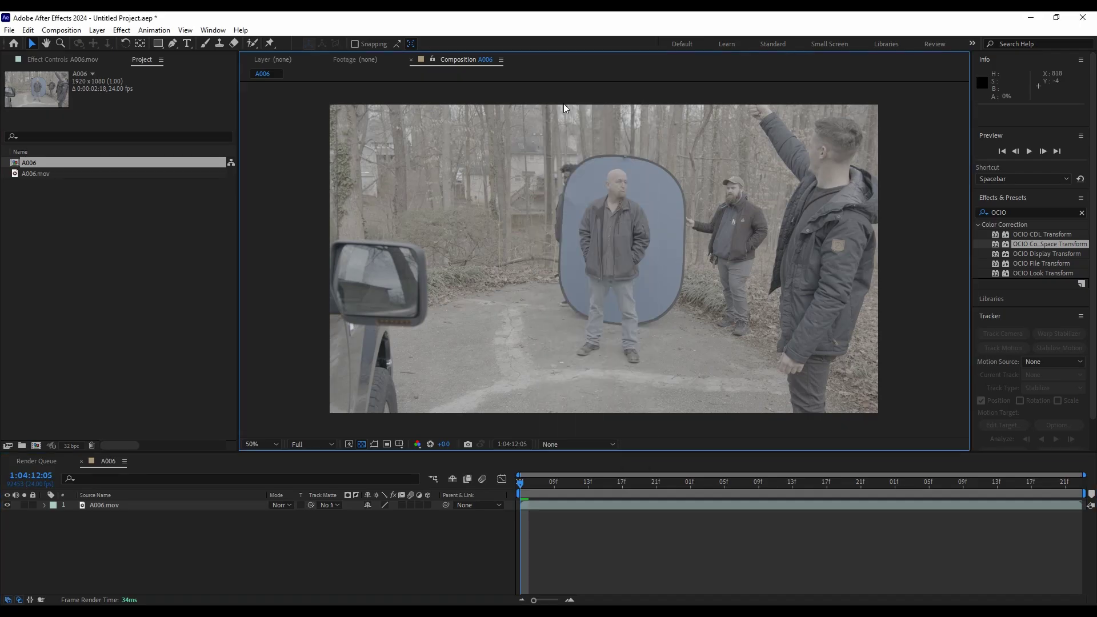
left_click(109, 505)
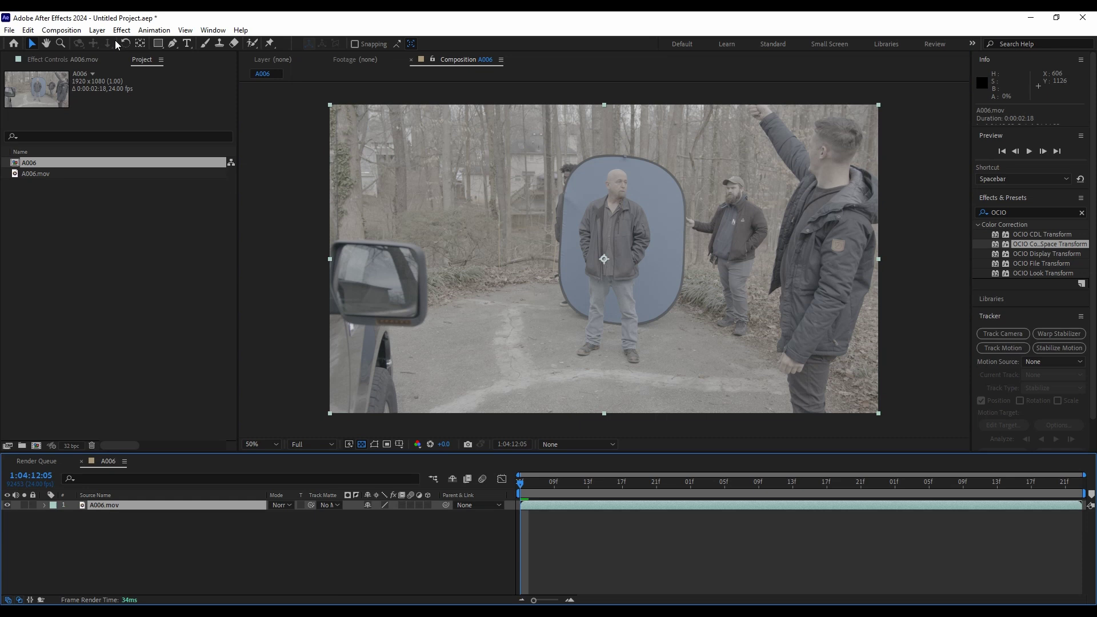
Add a new adjustment layer to the A006 composition
left_click(97, 30)
mouse_move(112, 43)
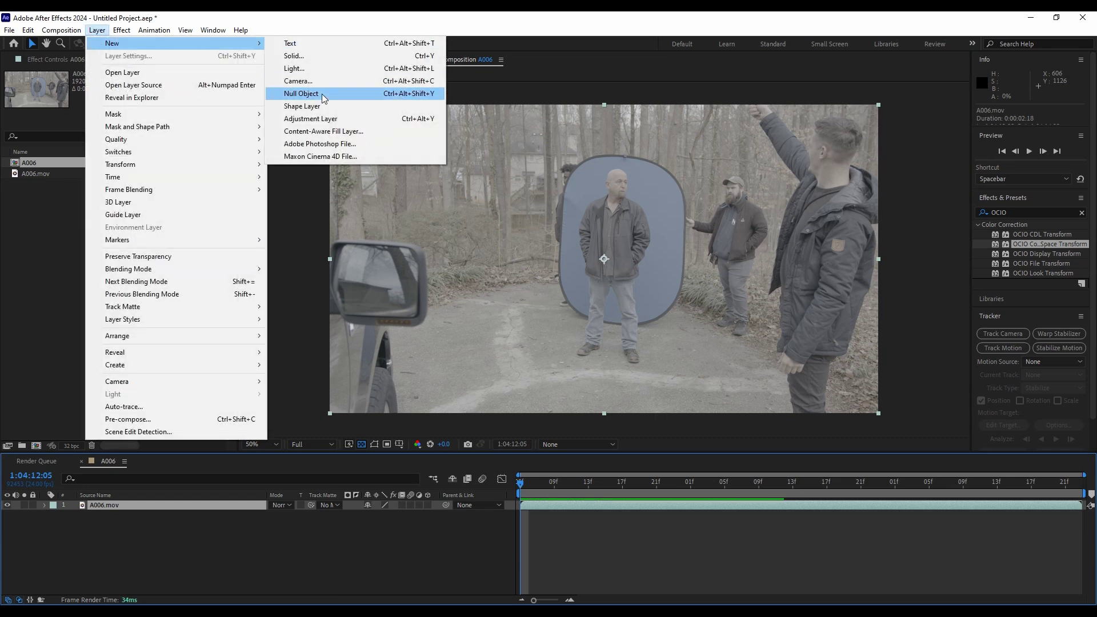
left_click(321, 117)
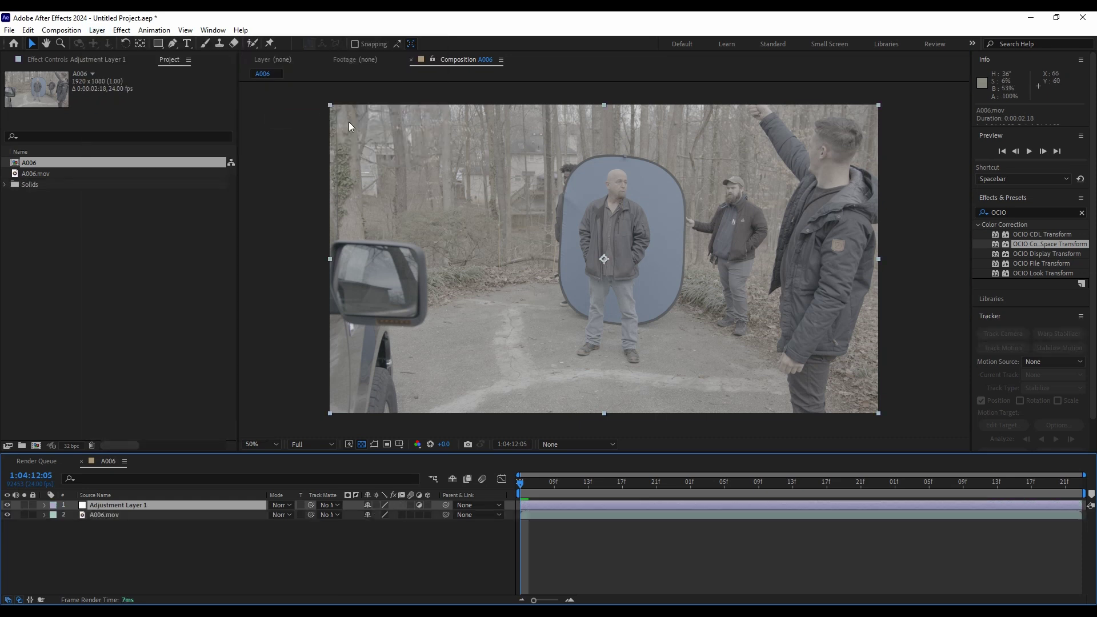
Search 'OCIO' in Effects & Presets and apply OCIO Color Space Transform to the adjustment layer
left_click(1081, 213)
left_click(1021, 212)
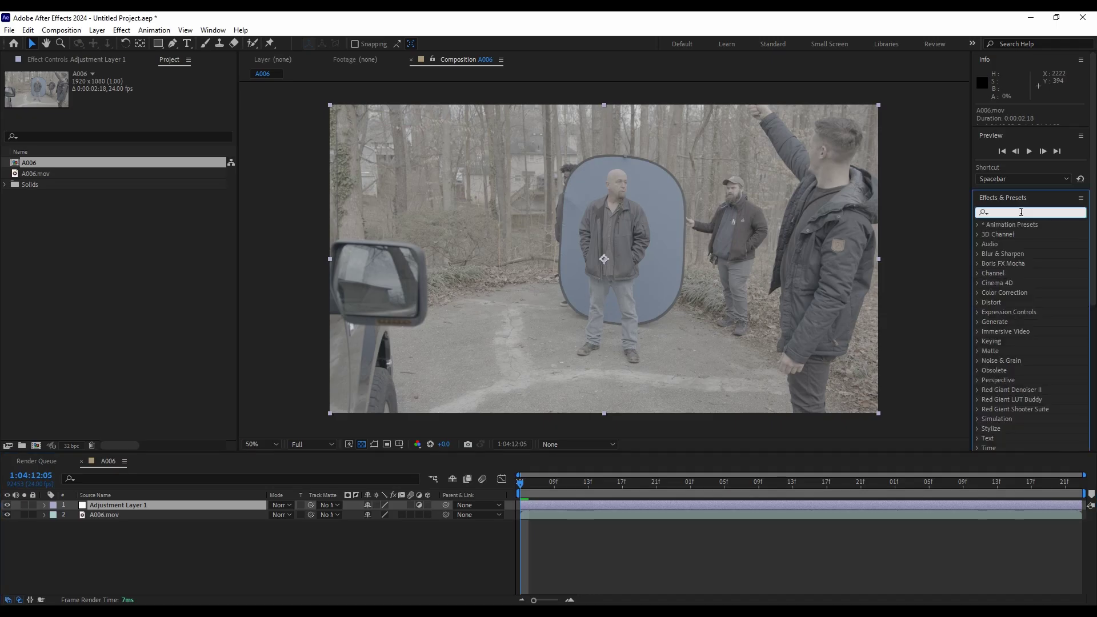
type("OCIO")
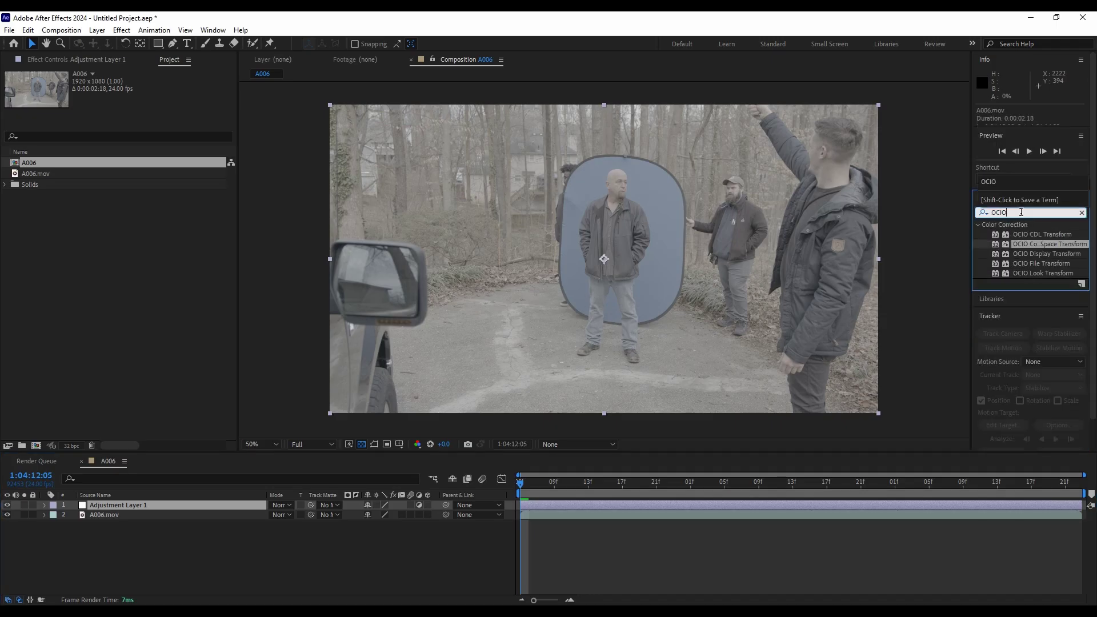
left_click_drag(1029, 244, 133, 506)
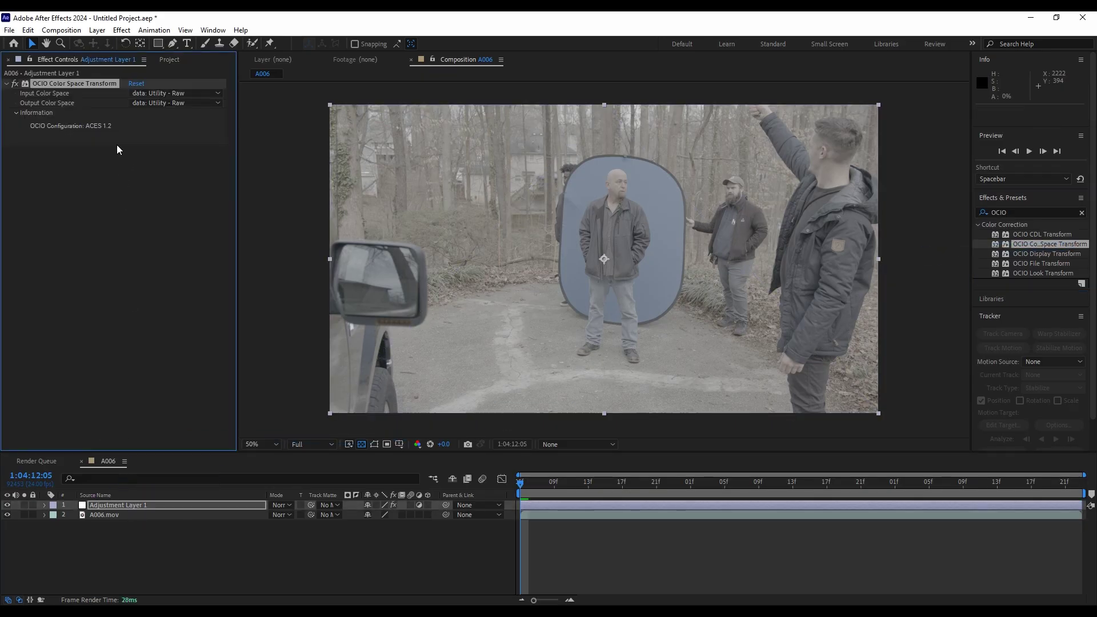
left_click(102, 32)
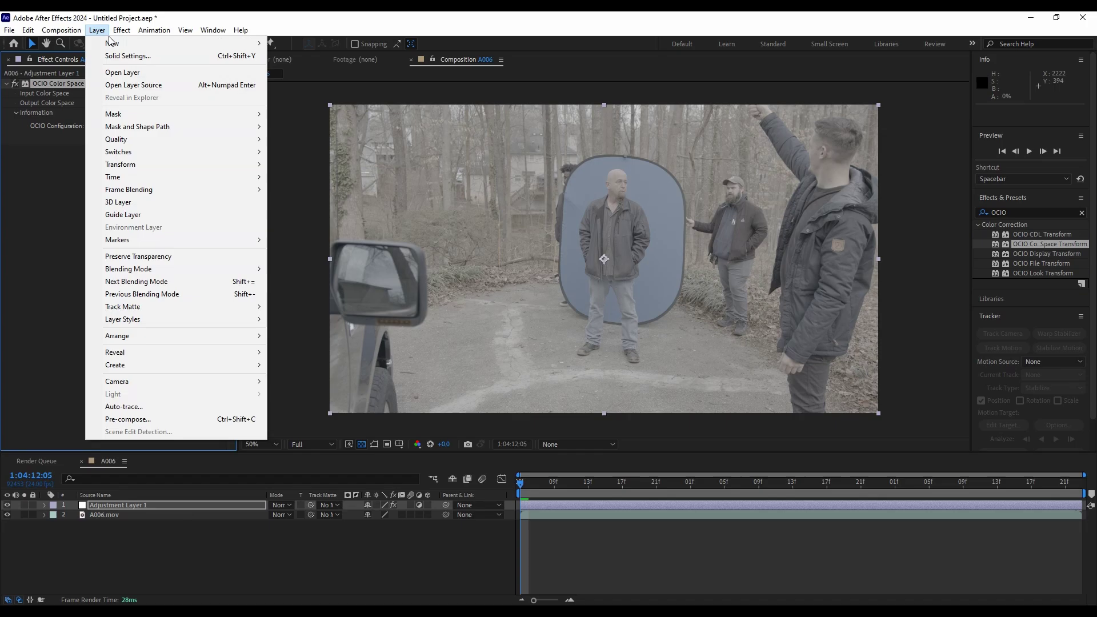
mouse_move(122, 31)
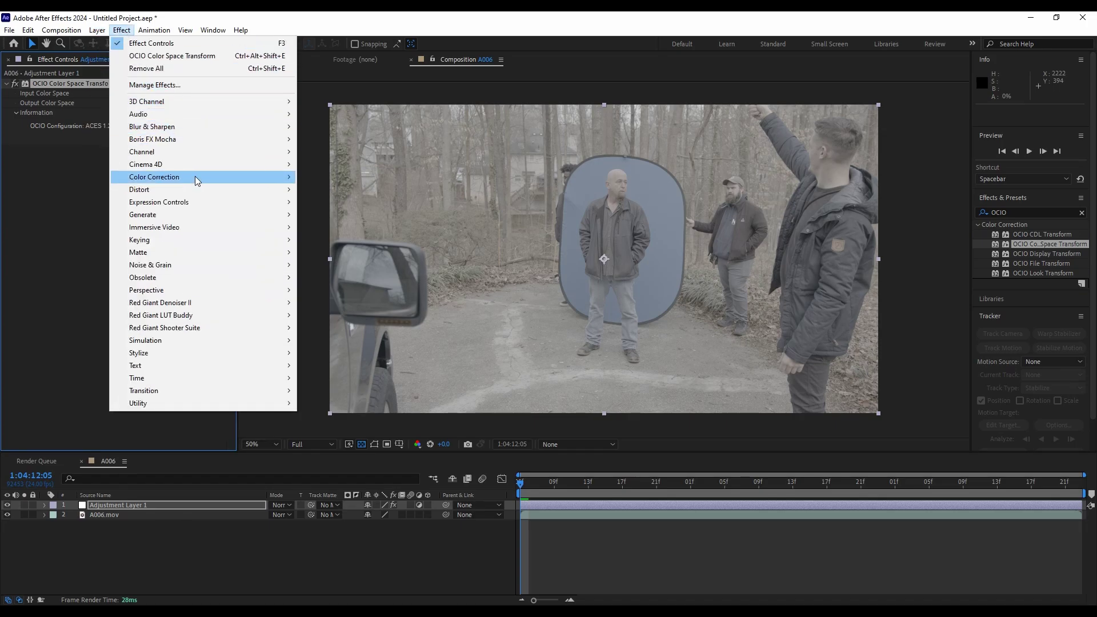
mouse_move(184, 180)
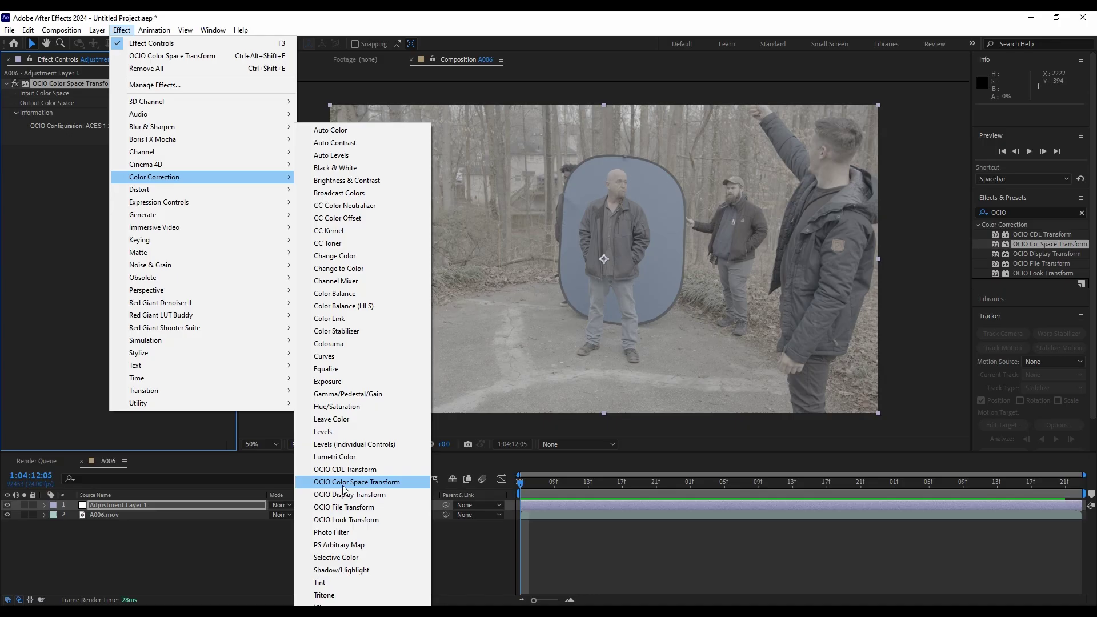
Set the OCIO transform's input colour space to Sony S-Log3 S-Gamut3.Cine
left_click(52, 269)
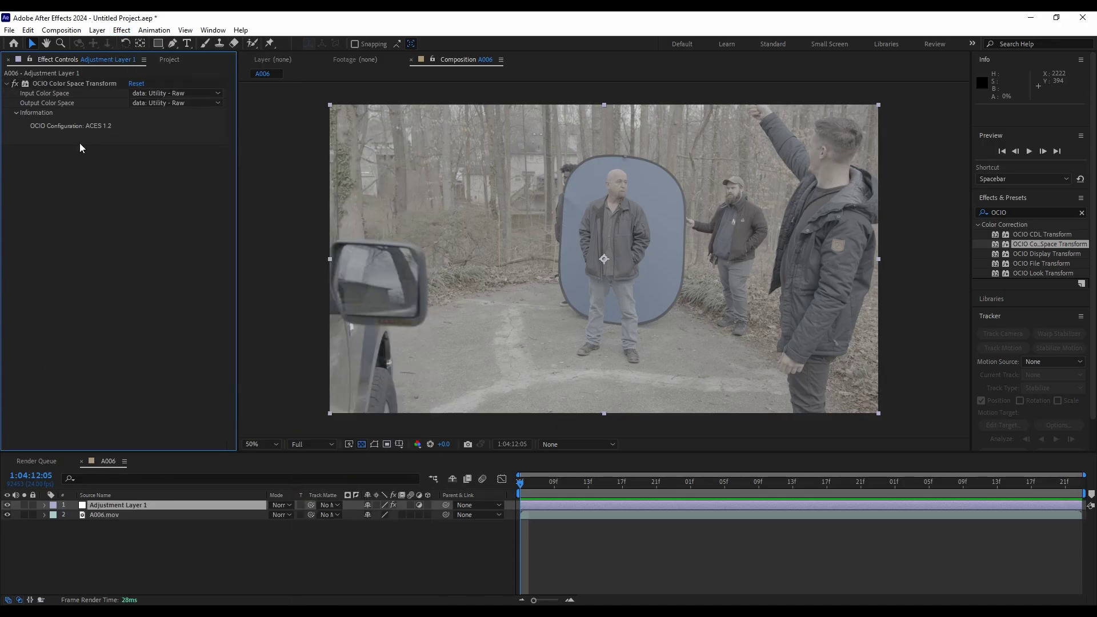
left_click(142, 92)
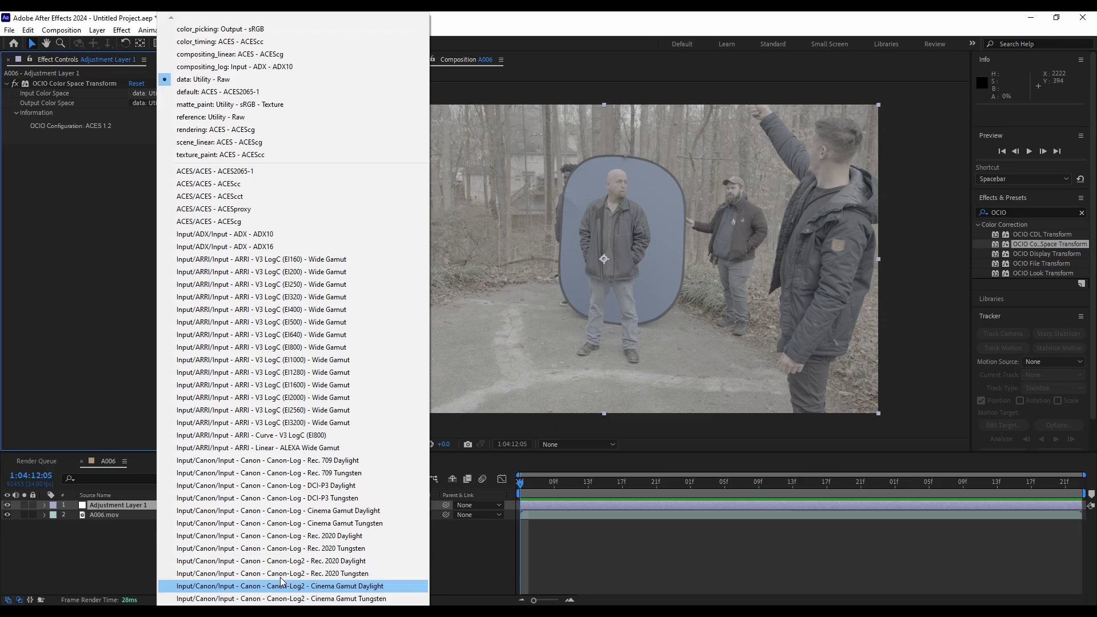
key("Down")
key("Down")
key("Down")
key("Down")
key("Down")
key("Down")
key("Down")
key("Down")
key("Down")
key("Down")
key("Down")
key("Down")
key("Down")
key("Down")
key("Down")
key("Down")
key("Down")
key("Down")
key("Down")
key("Down")
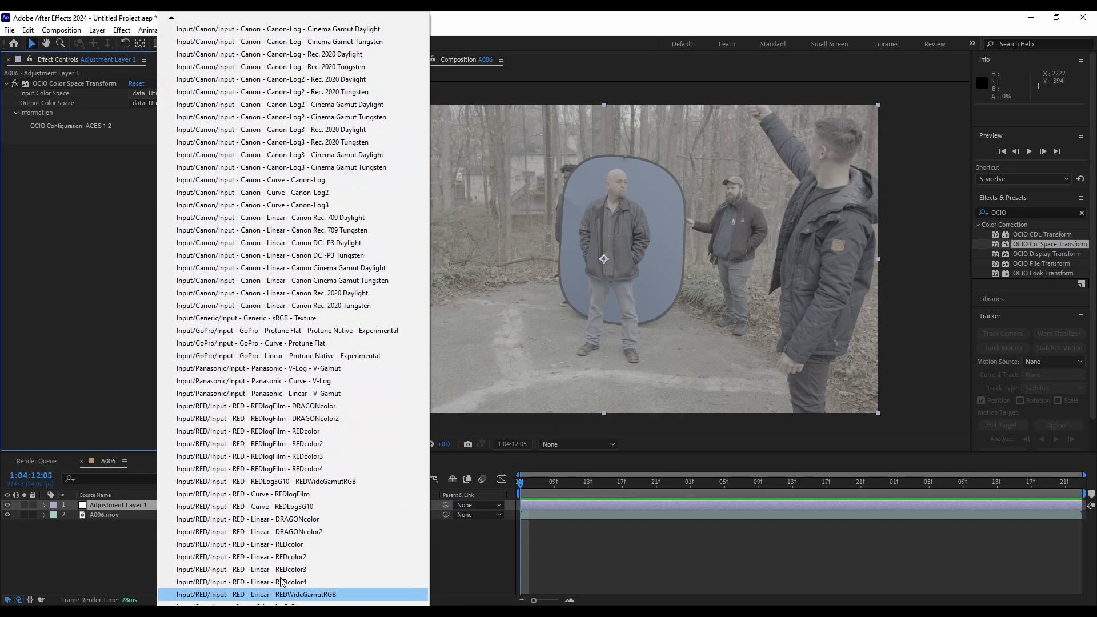
key("Down")
key("Down")
key("Down")
key("Down")
key("Down")
key("Down")
key("Down")
key("Down")
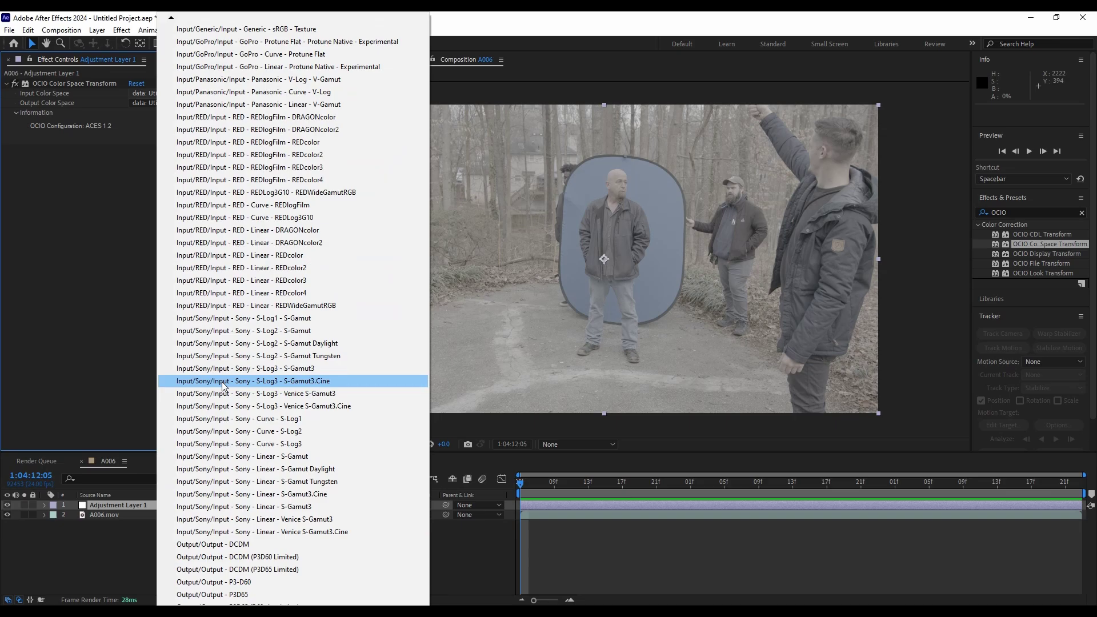
left_click(313, 381)
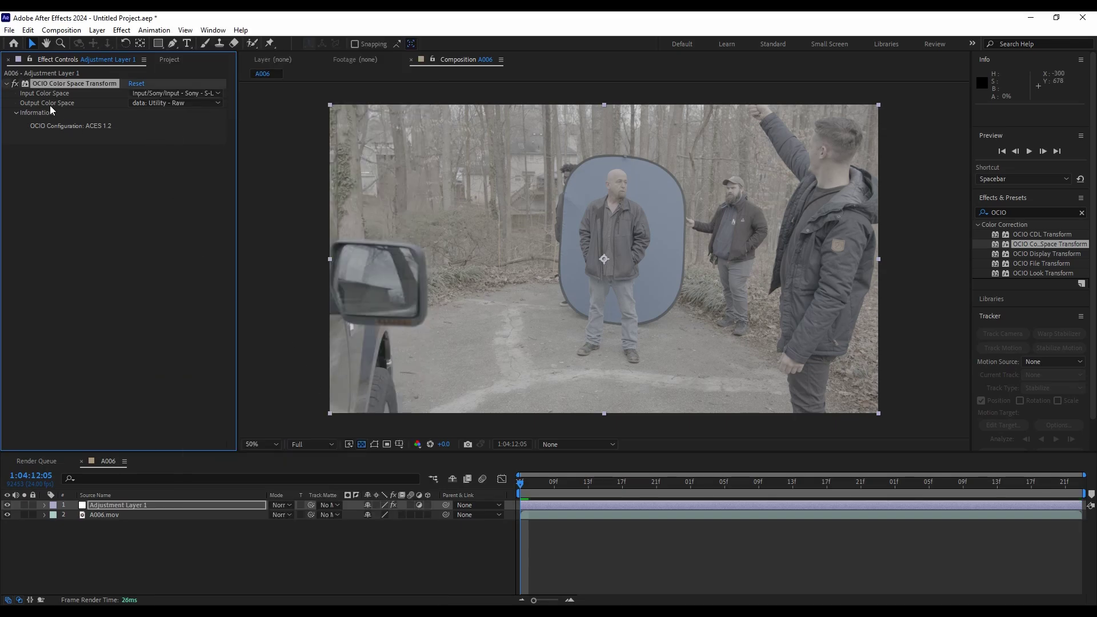
Set the OCIO transform's output colour space to Output - Rec.709
left_click(148, 104)
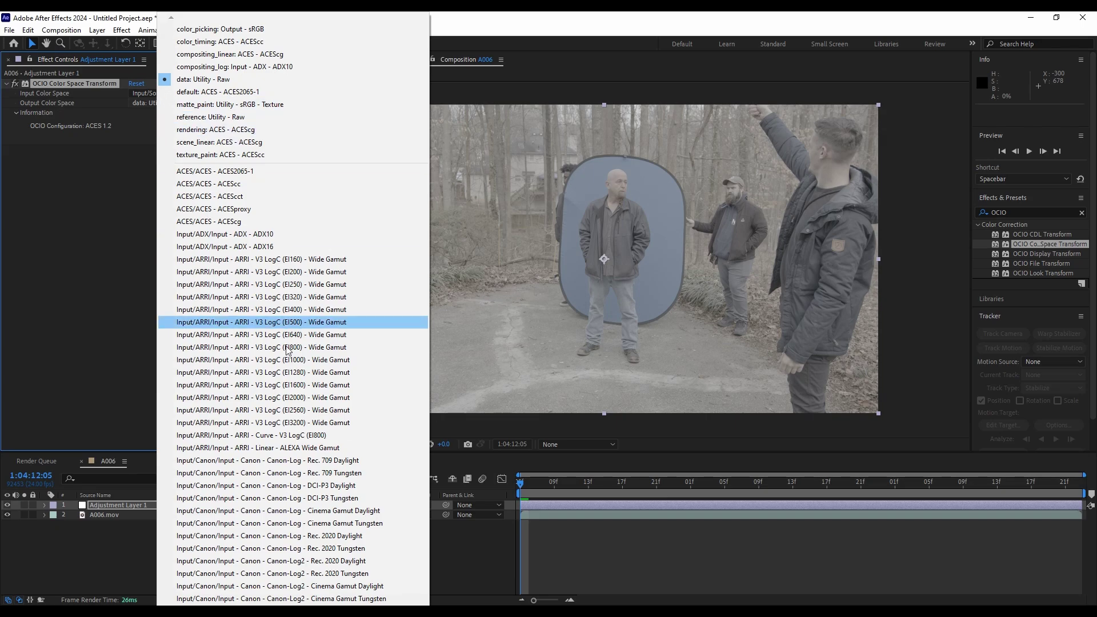
key("Down")
key("Down")
key("Down")
key("Down")
key("Down")
key("Down")
key("Down")
key("Down")
key("Down")
key("Down")
key("Down")
key("Down")
key("Down")
key("Down")
key("Down")
key("Down")
key("Down")
key("Down")
key("Down")
key("Down")
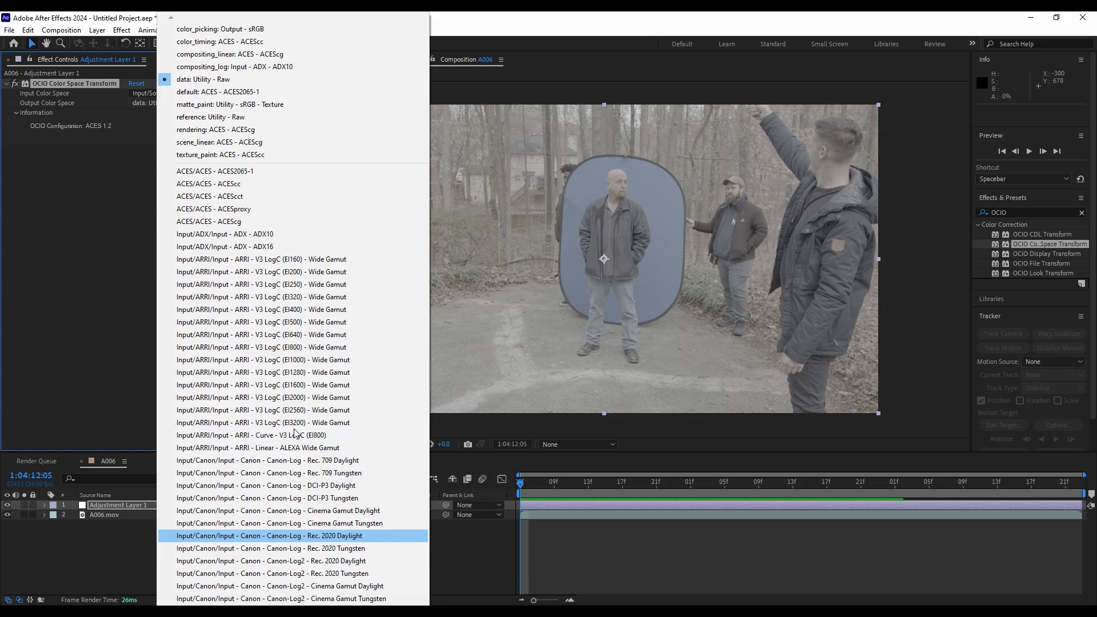
key("Down")
key("Down")
key("Down")
key("Down")
key("Down")
key("Down")
key("Down")
key("Down")
key("Down")
key("Down")
key("Down")
key("Down")
key("Down")
key("Down")
key("Down")
key("Down")
key("Down")
key("Down")
key("Down")
key("Down")
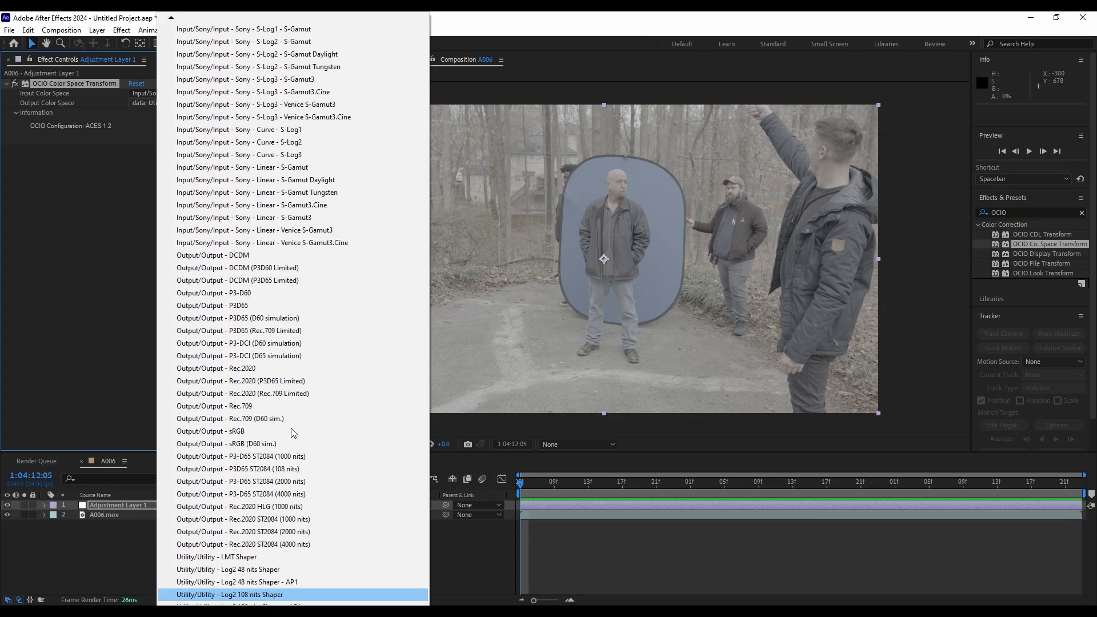
key("Escape")
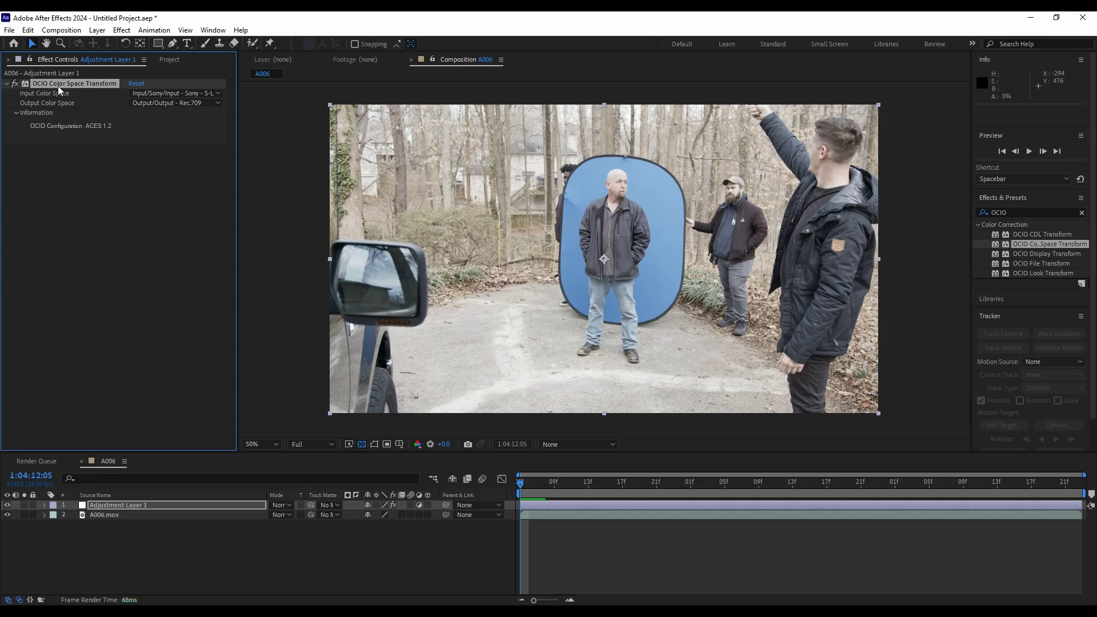
Duplicate the A006.mov footage layer with Ctrl+D
left_click(116, 534)
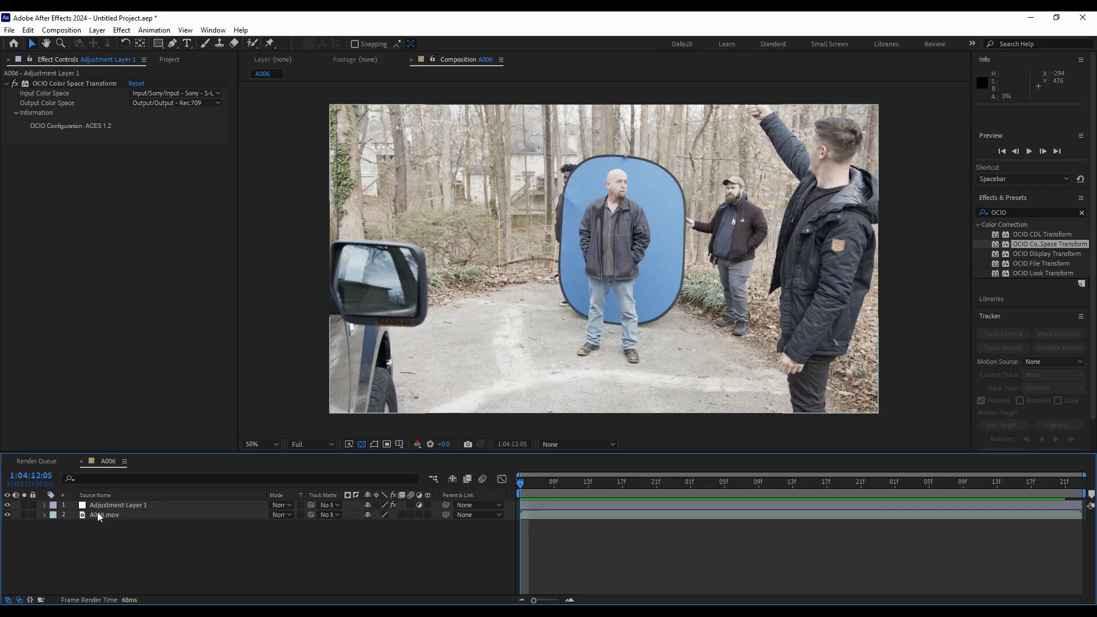
left_click(97, 513)
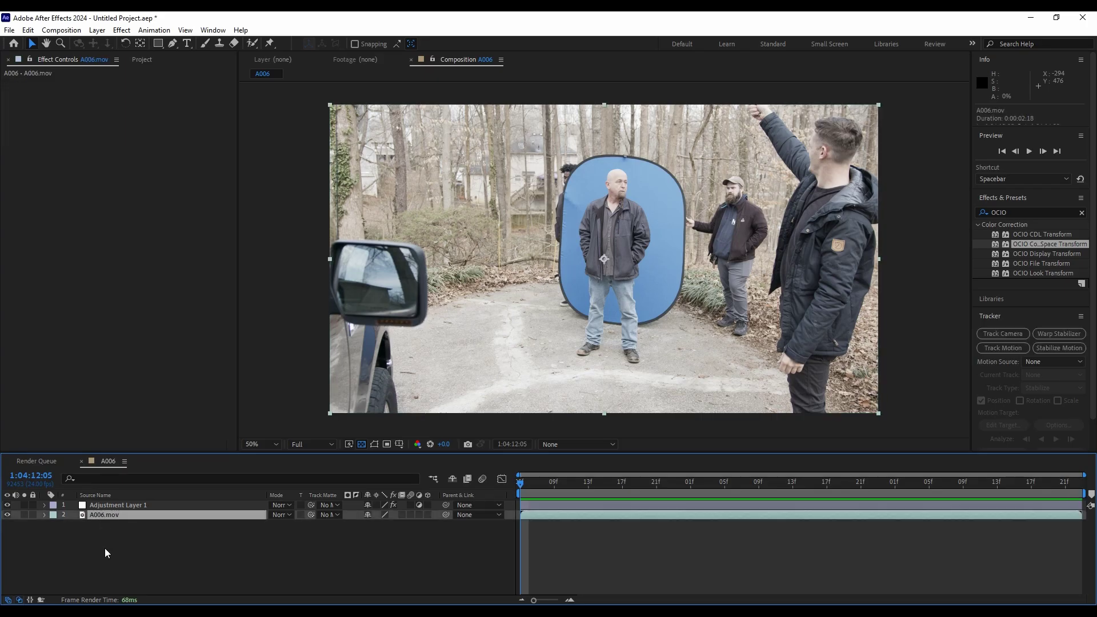
key("ctrl+d")
left_click(99, 524)
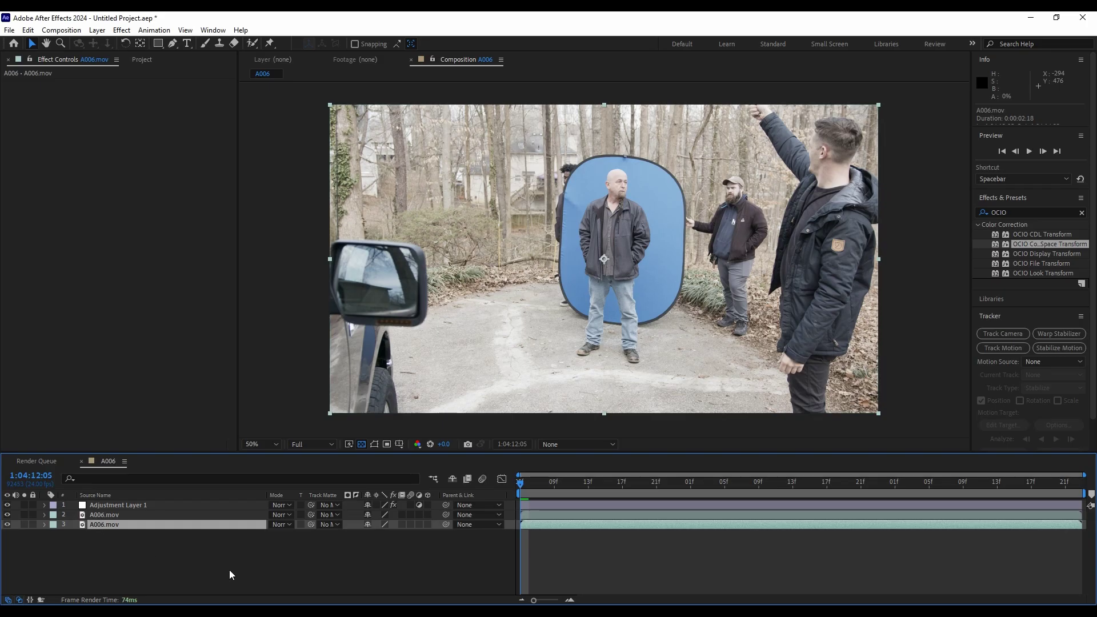
Pre-compose the upper A006.mov copy and Adjustment Layer 1 into a comp named 'Key'
left_click(96, 515)
left_click(100, 506, "shift")
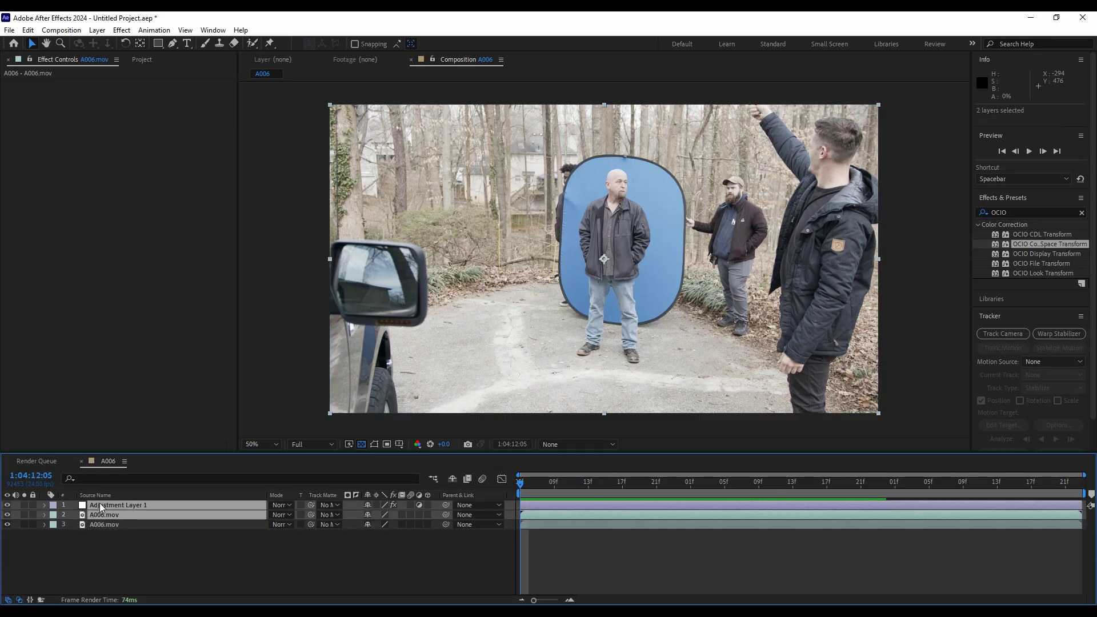
right_click(100, 507)
left_click(140, 429)
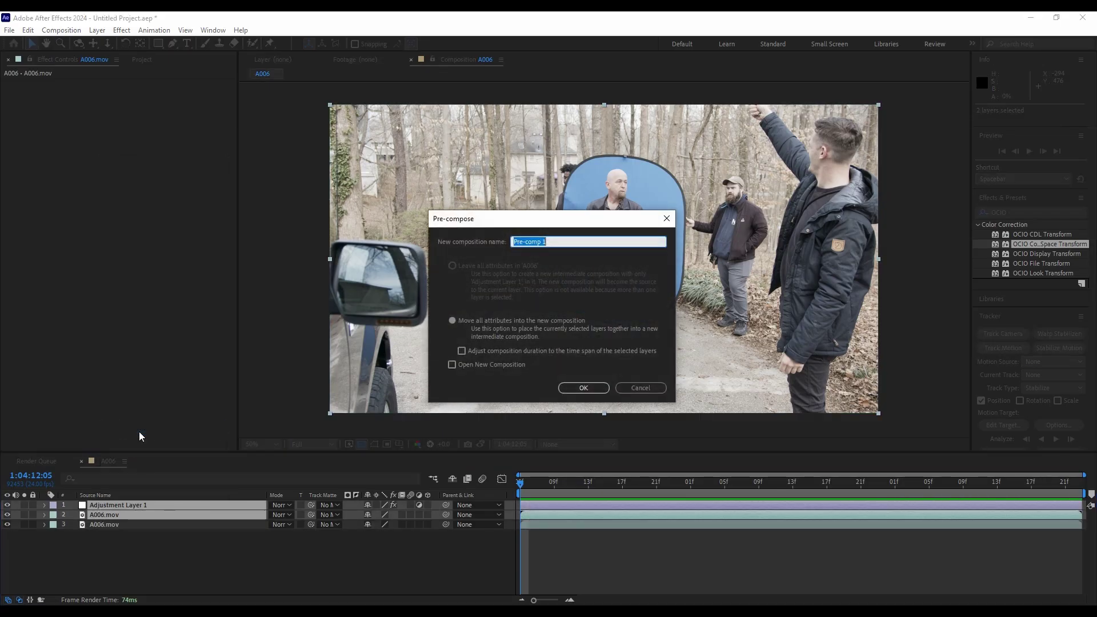
type("Key")
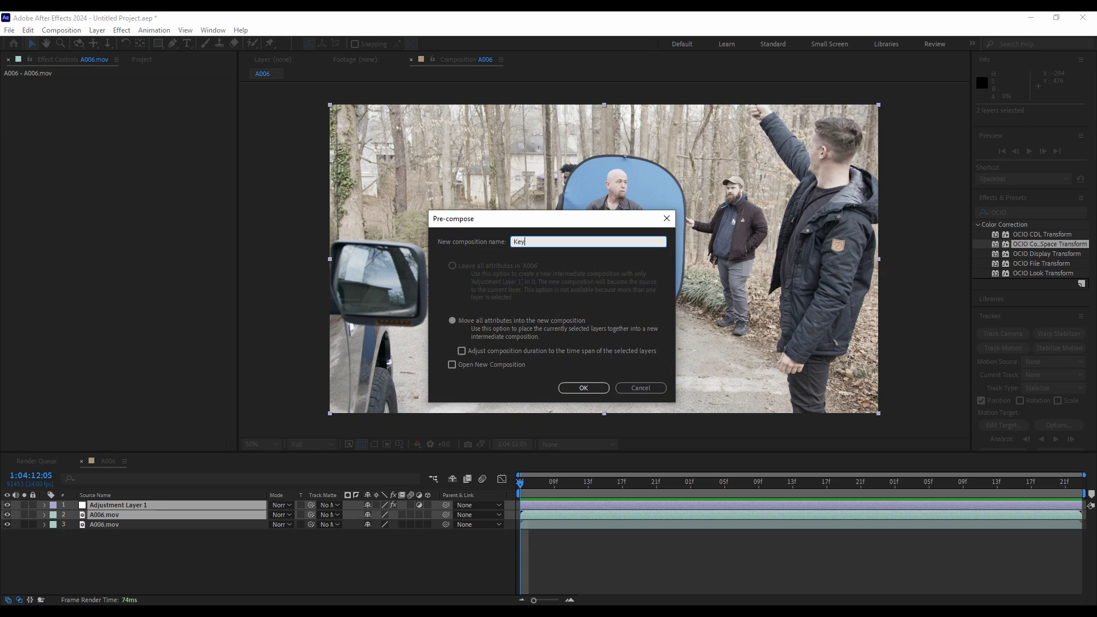
key("Return")
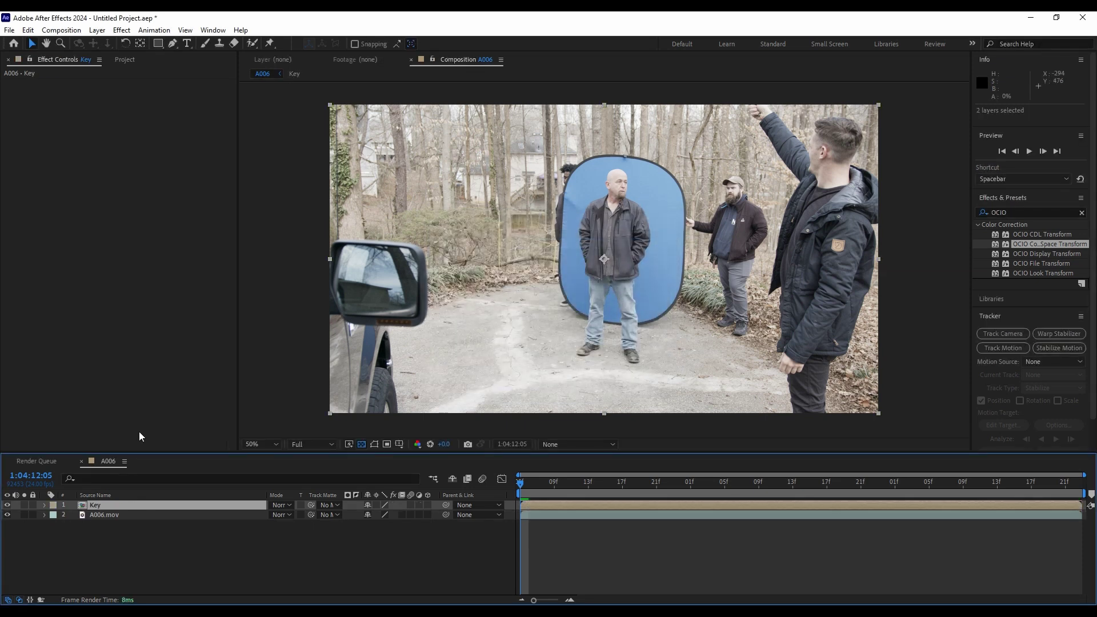
left_click(7, 515)
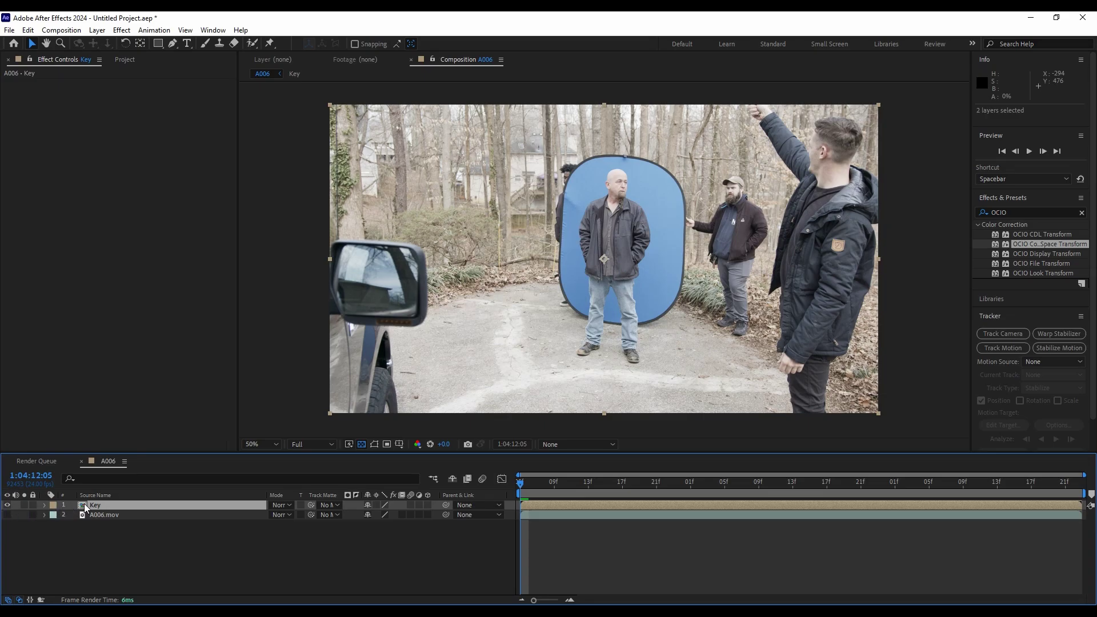
left_click(8, 515)
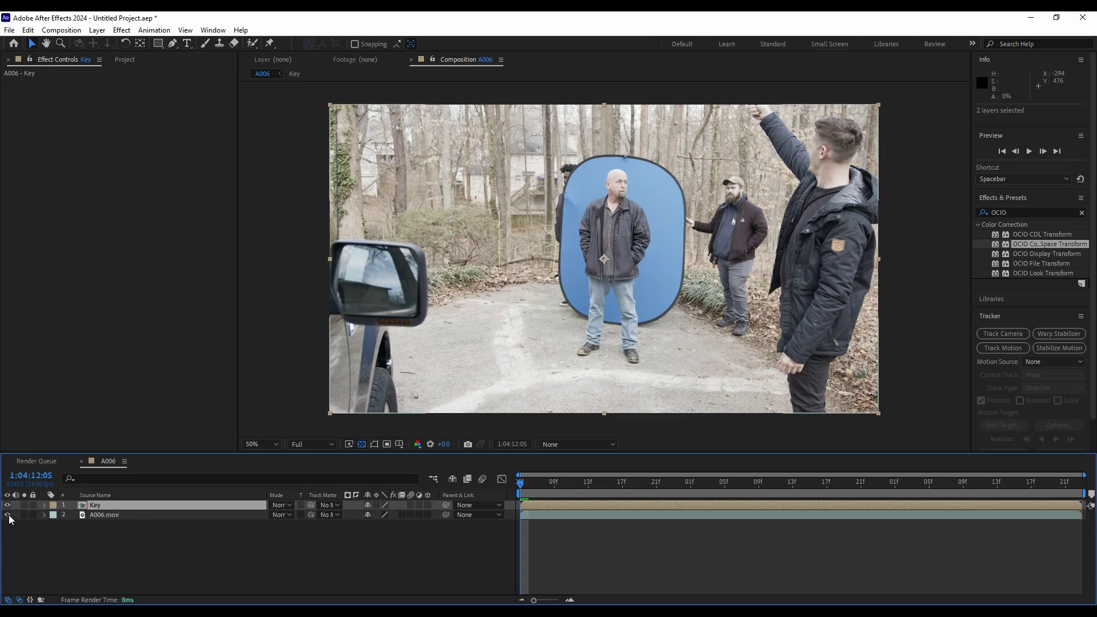
left_click(25, 515)
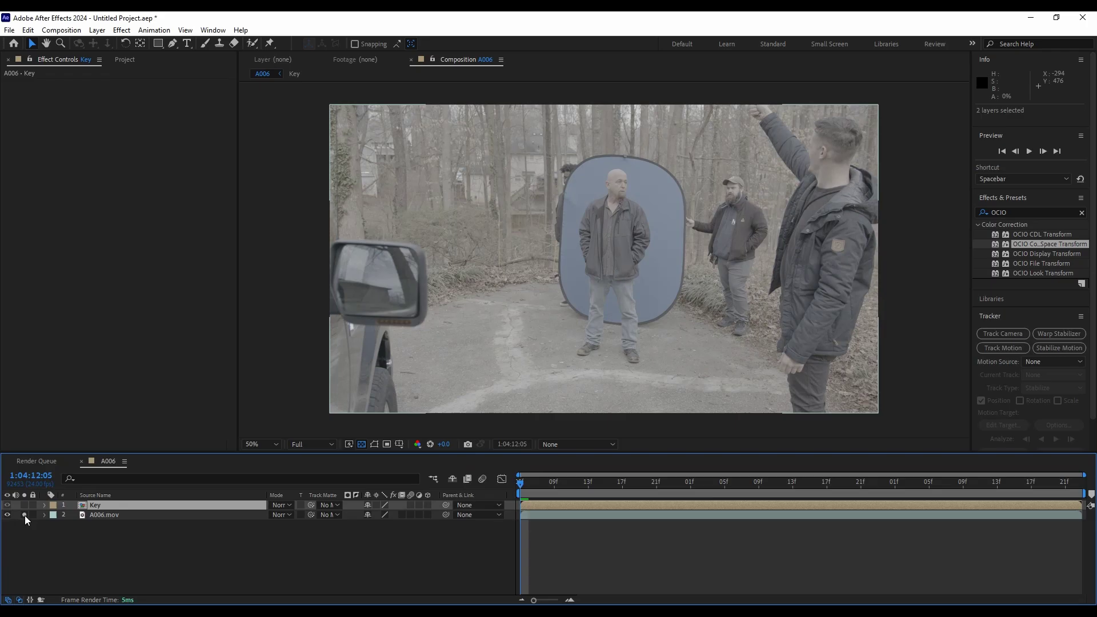
left_click(25, 515)
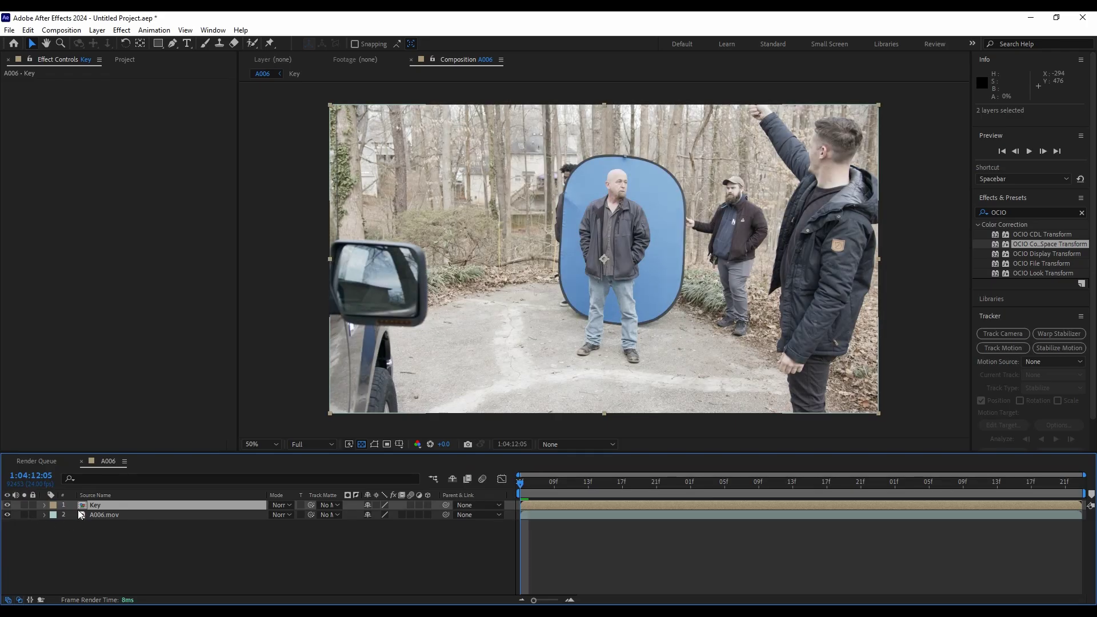
Apply Keylight 1.2, sample the blue backdrop as Screen Colour, hide A006.mov, and view Intermediate Result
left_click(122, 30)
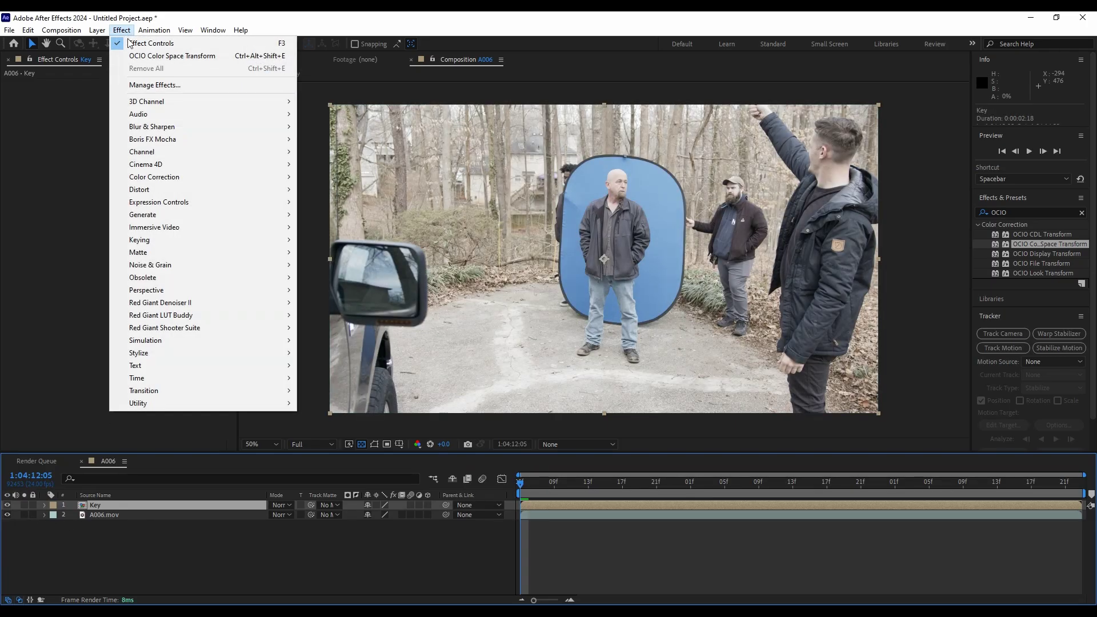
mouse_move(155, 240)
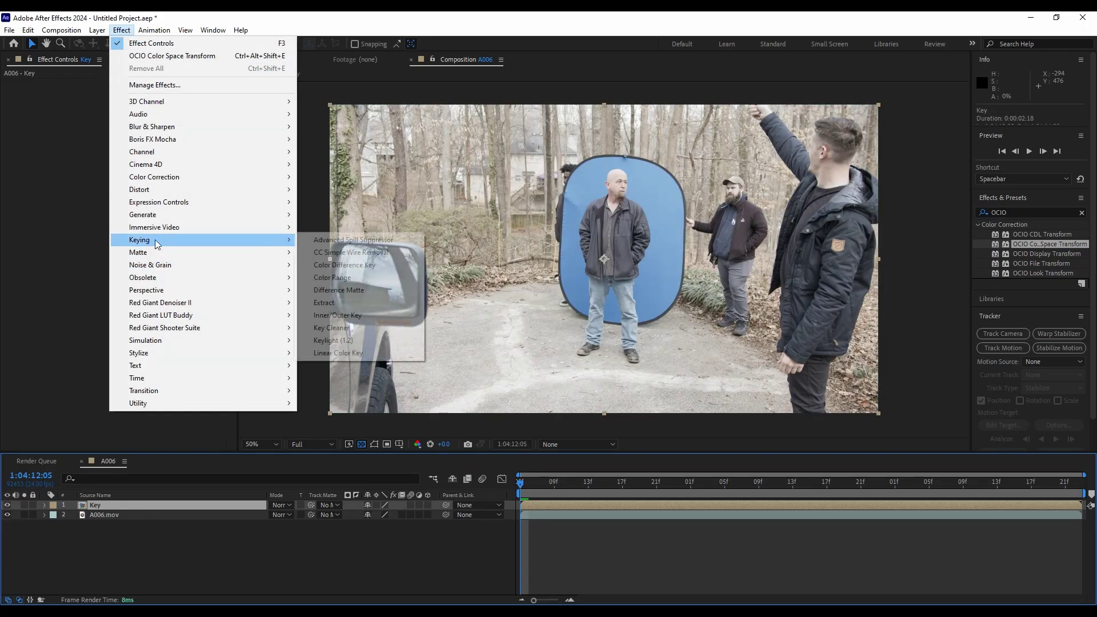
left_click(337, 341)
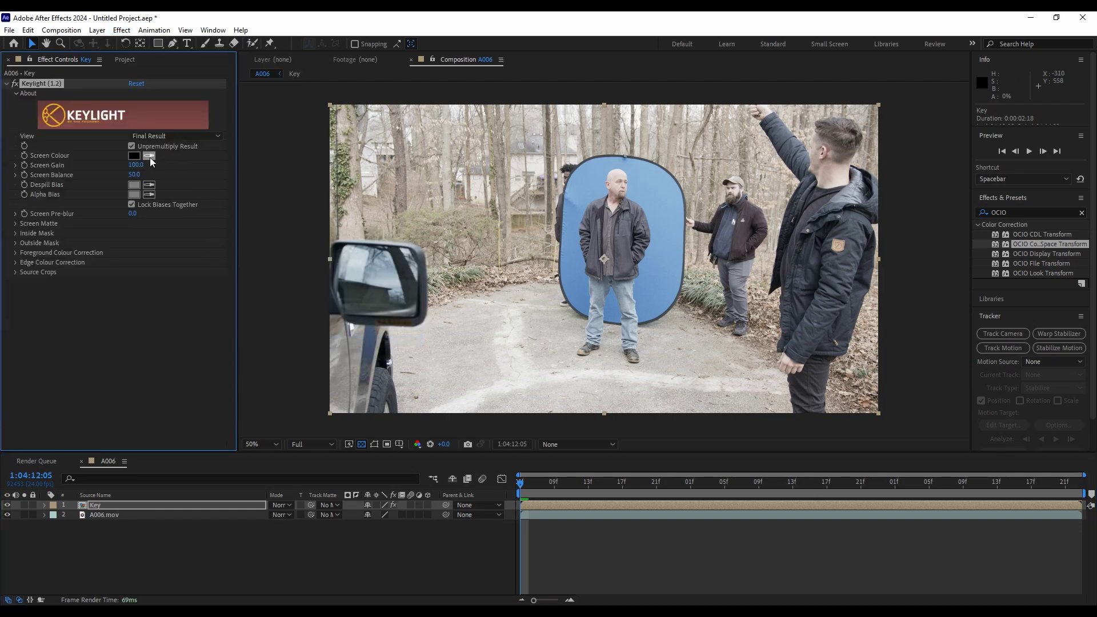
left_click(149, 158)
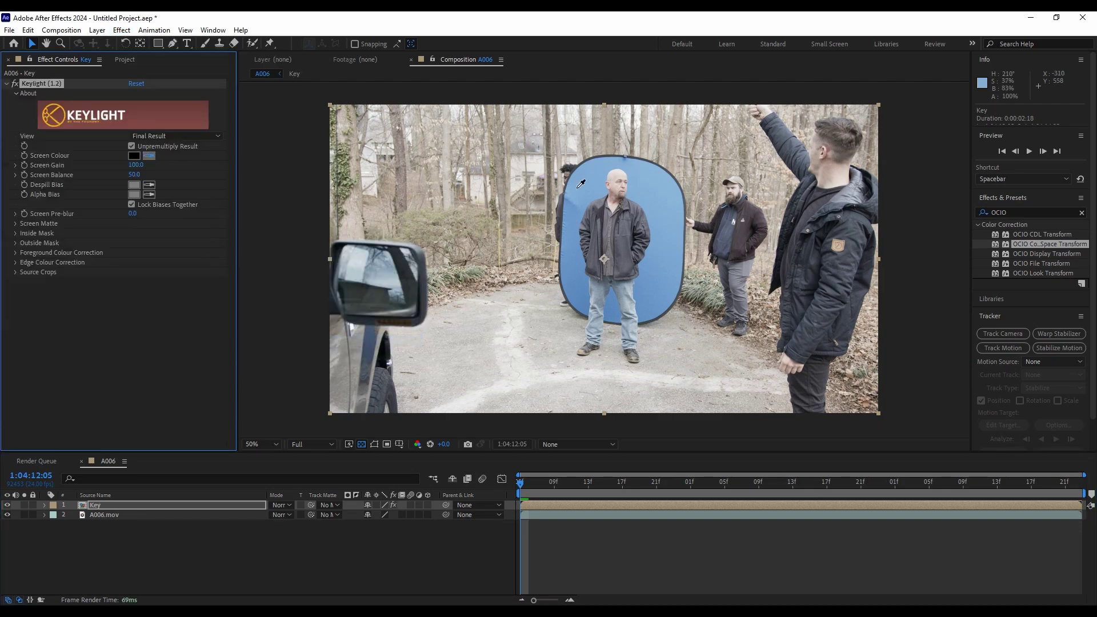
left_click(634, 199)
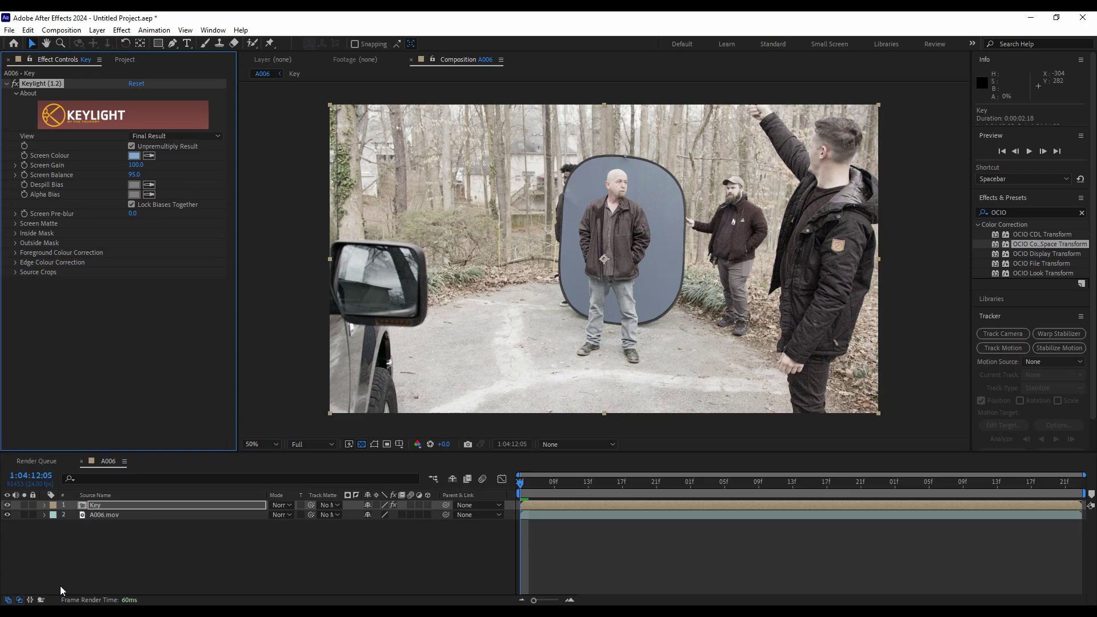
left_click(6, 515)
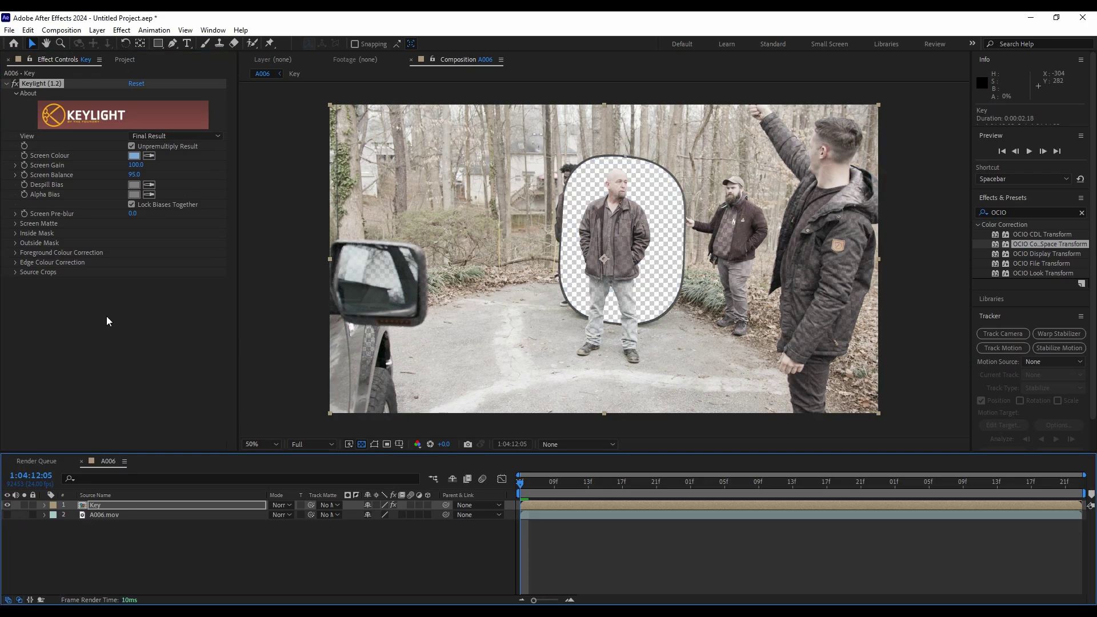
left_click(183, 136)
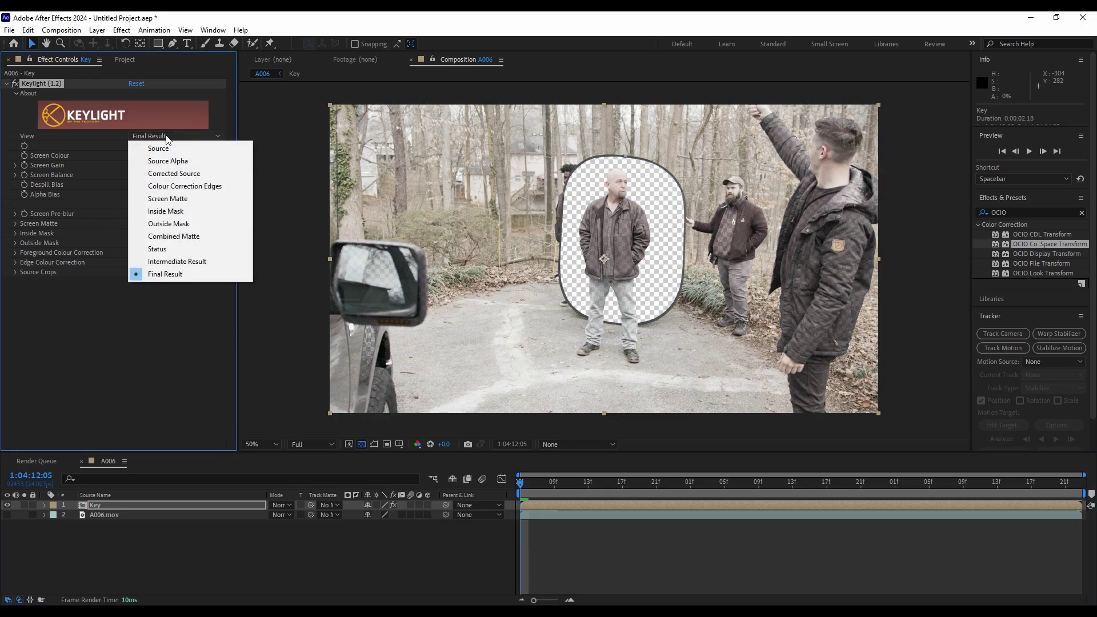
left_click(182, 261)
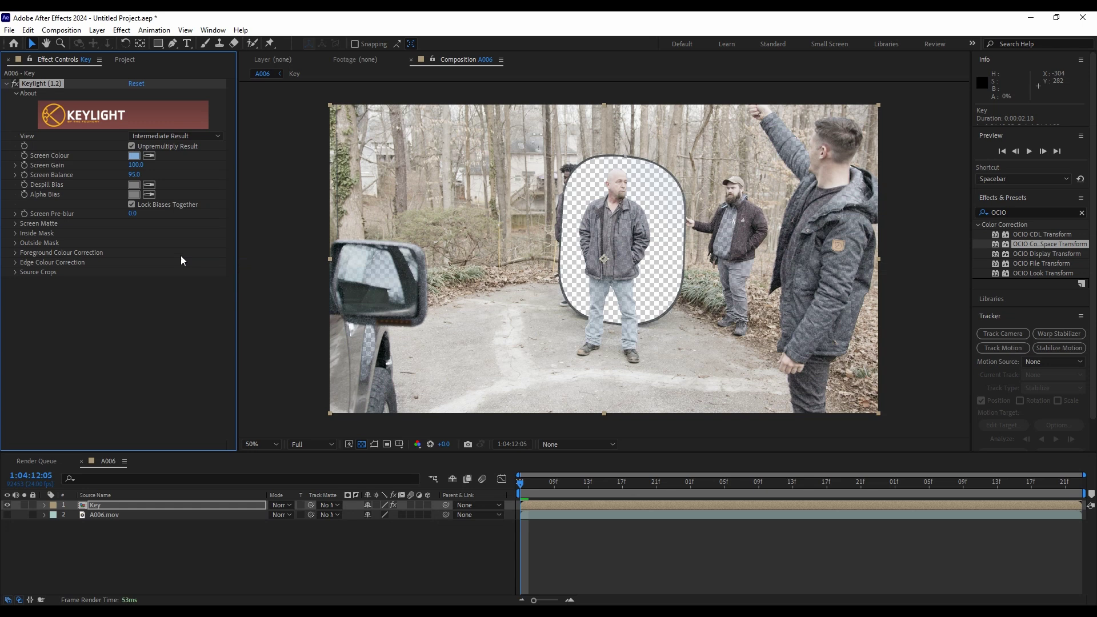
Set Screen Matte Clip White to 53.0 and Screen Shrink/Grow to -0.6, zooming in to check edges
left_click(15, 224)
left_click_drag(136, 242, 111, 243)
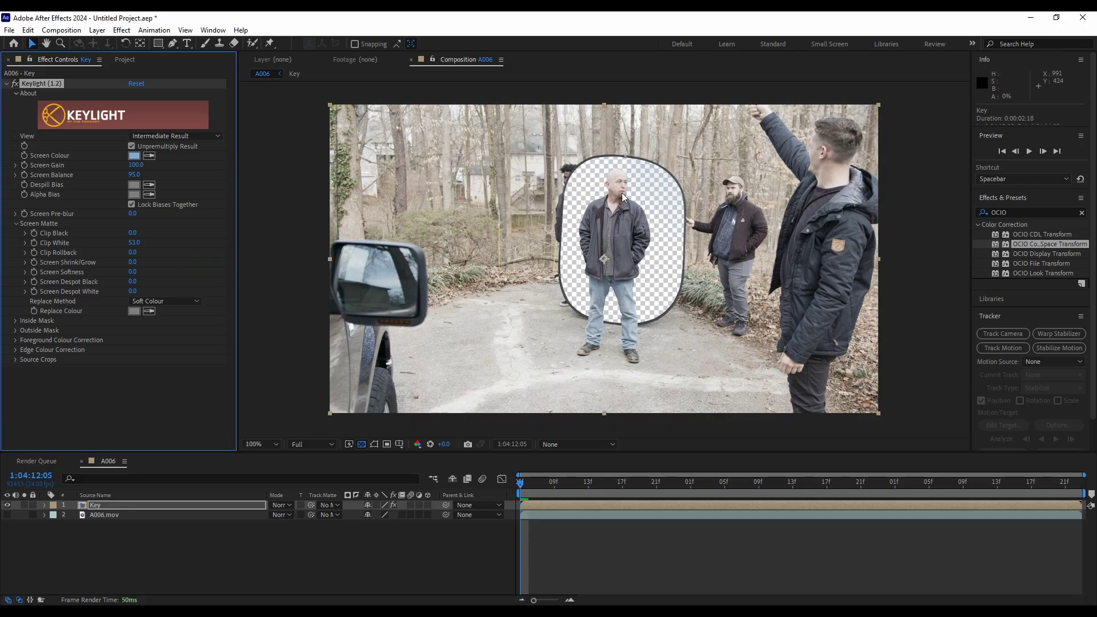
scroll(605, 166, "up", 5)
left_click_drag(605, 166, 601, 284)
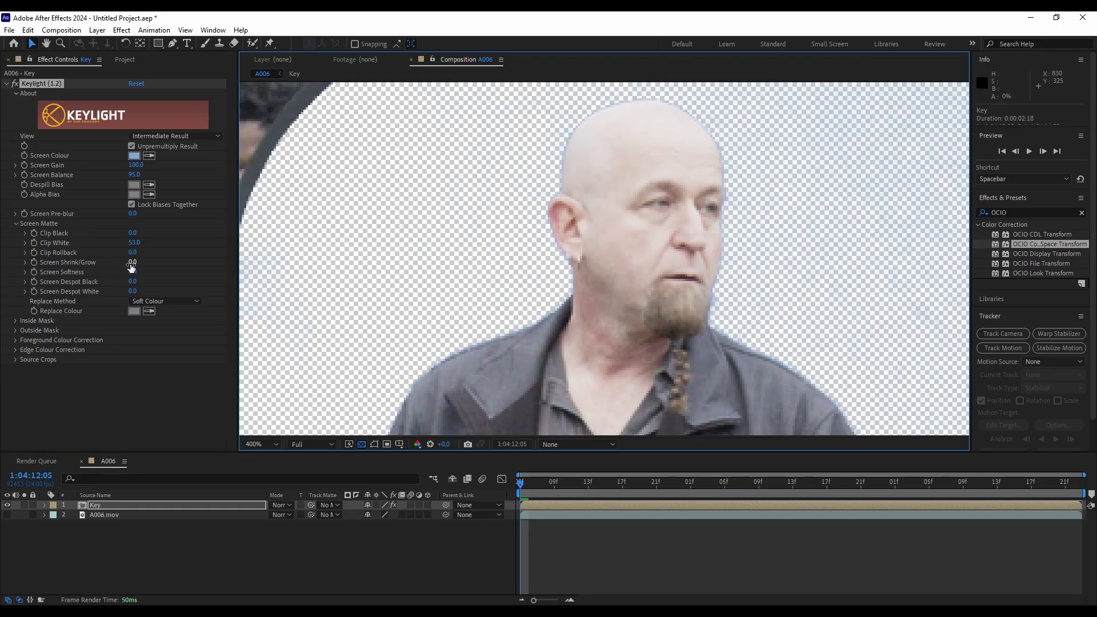
left_click_drag(129, 263, 129, 263)
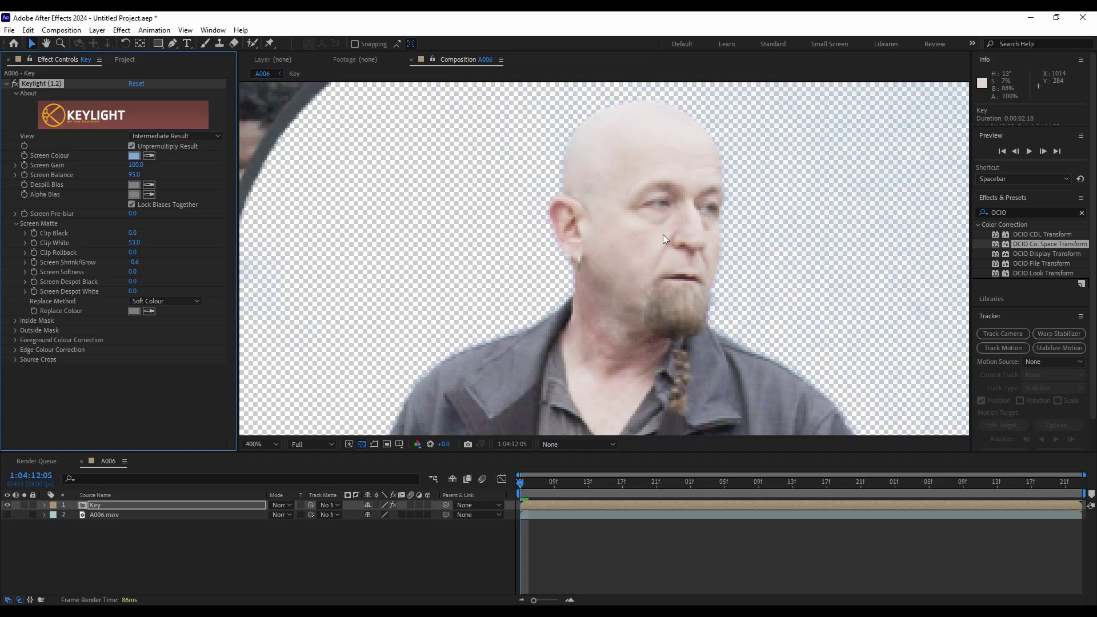
scroll(596, 275, "down", 5)
scroll(529, 204, "up", 2)
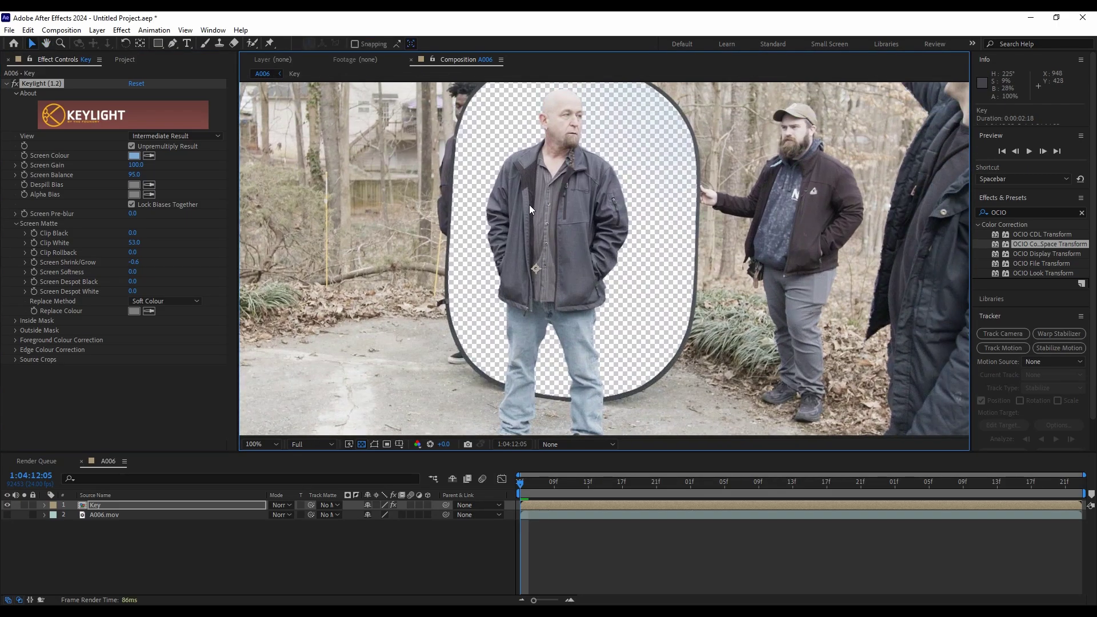
scroll(529, 205, "down", 2)
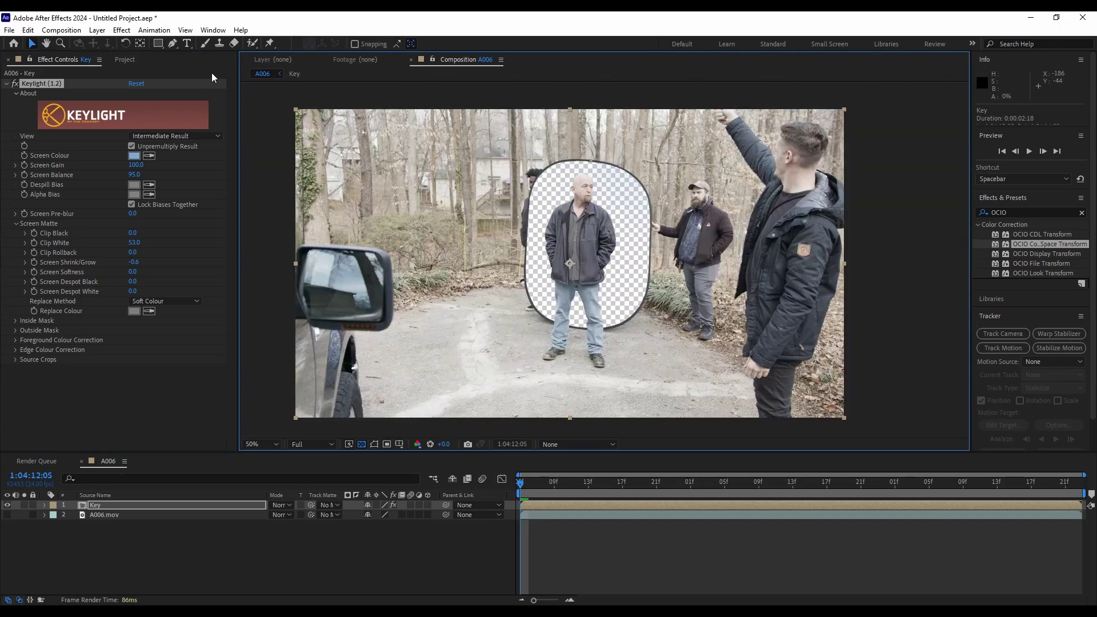
Start a pen-tool mask on the Key layer, outlining the man's shoes and legs
left_click(104, 506)
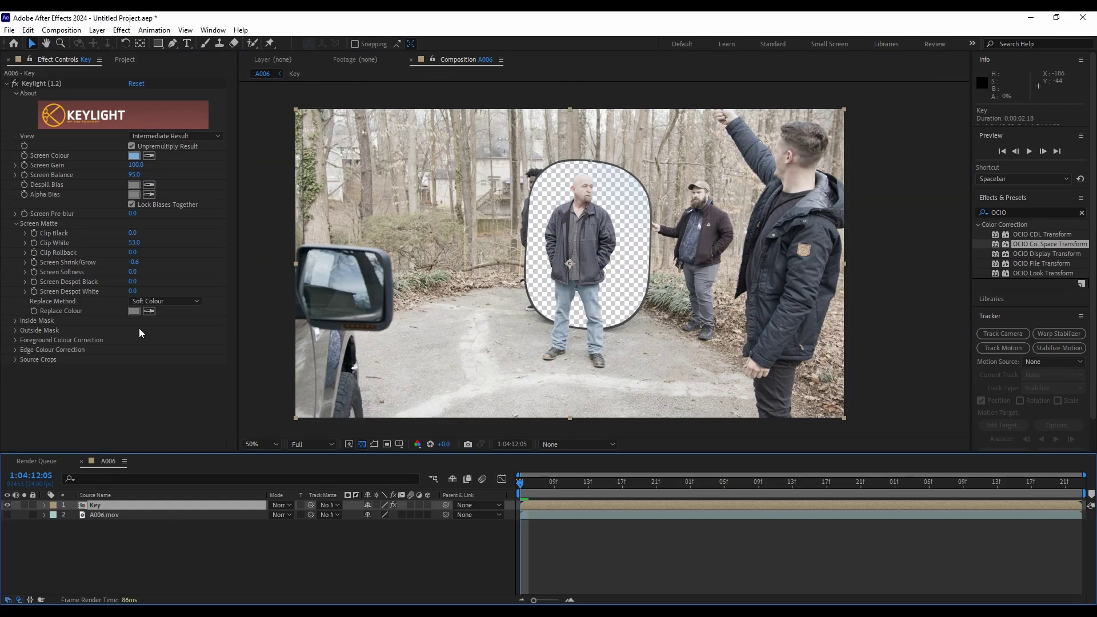
left_click(175, 47)
left_click(610, 327)
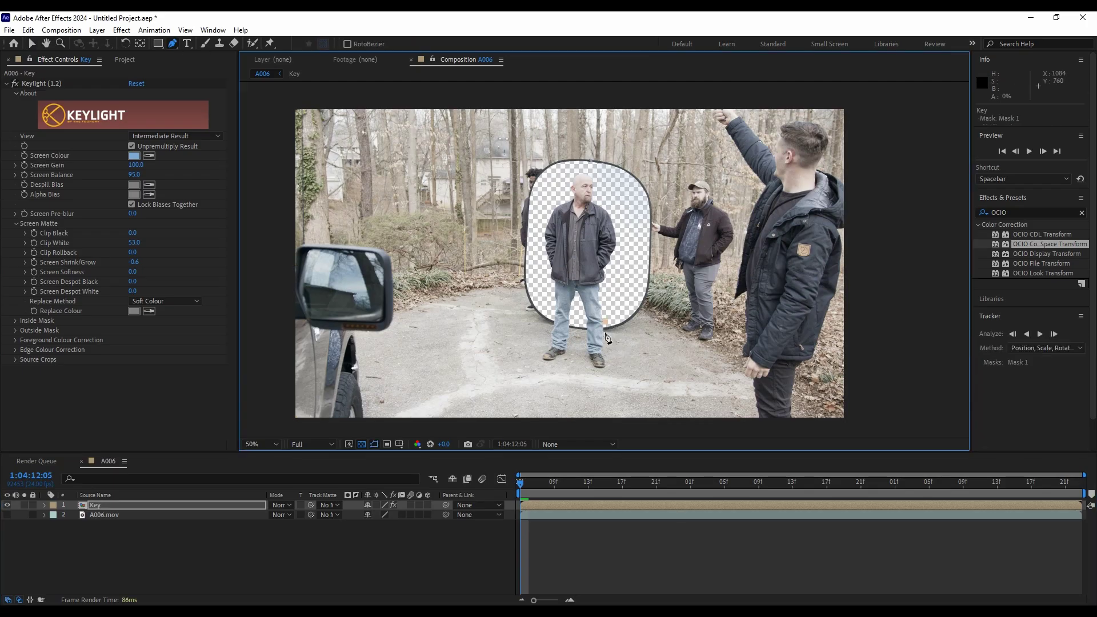
left_click(610, 361)
left_click(612, 376)
left_click(597, 379)
left_click(586, 363)
left_click(584, 340)
left_click(572, 320)
left_click(573, 356)
left_click(557, 373)
left_click(542, 371)
left_click(539, 353)
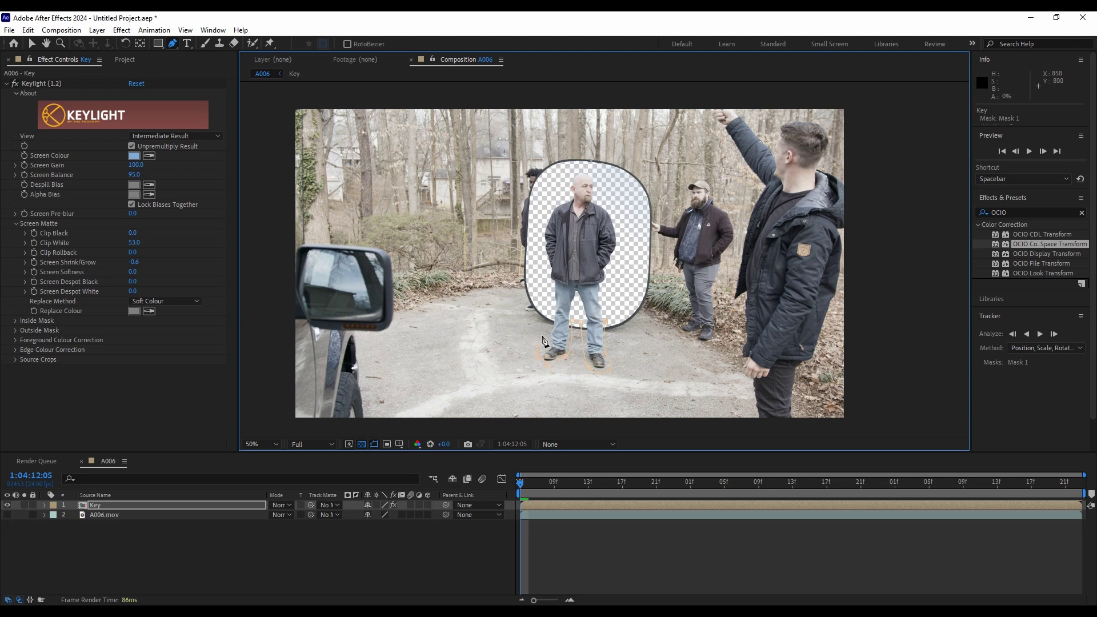
Continue the mask up his side, over his head, down his right side, and close it
left_click(549, 290)
left_click(543, 189)
left_click(567, 167)
left_click(608, 179)
left_click(634, 229)
left_click(632, 261)
left_click(606, 324)
left_click(266, 543)
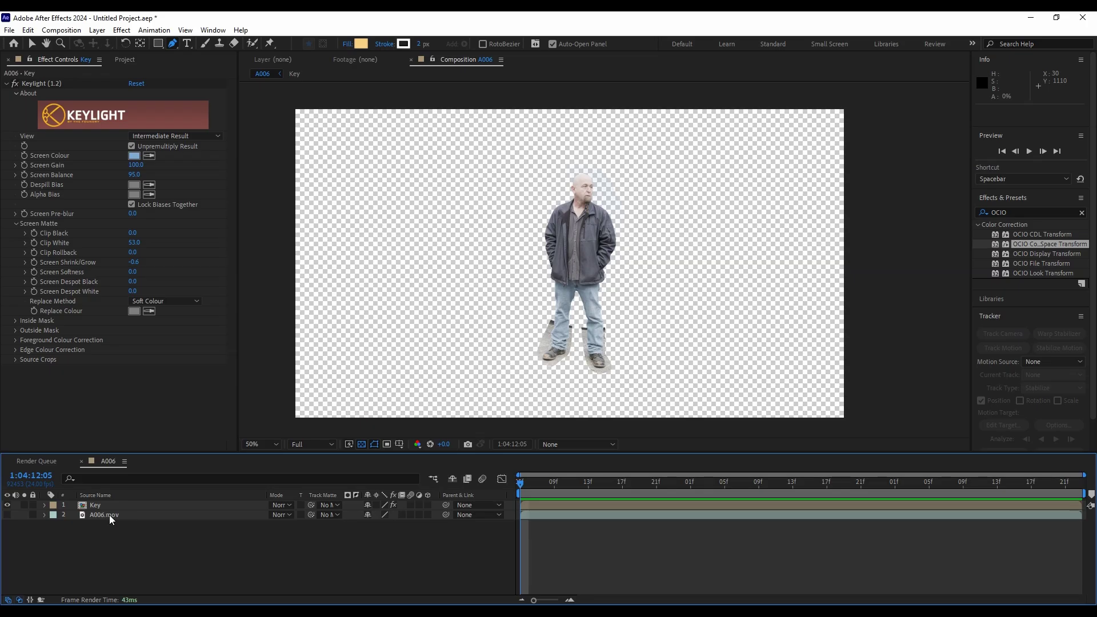
Show A006.mov and set its Track Matte to the Key layer
left_click(110, 516)
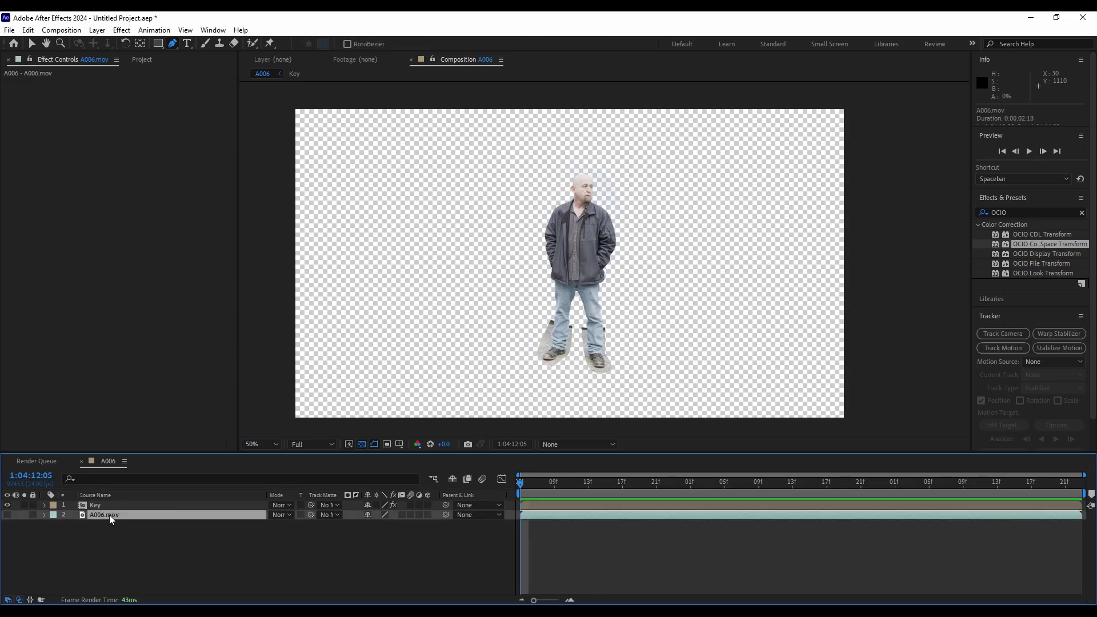
left_click(7, 515)
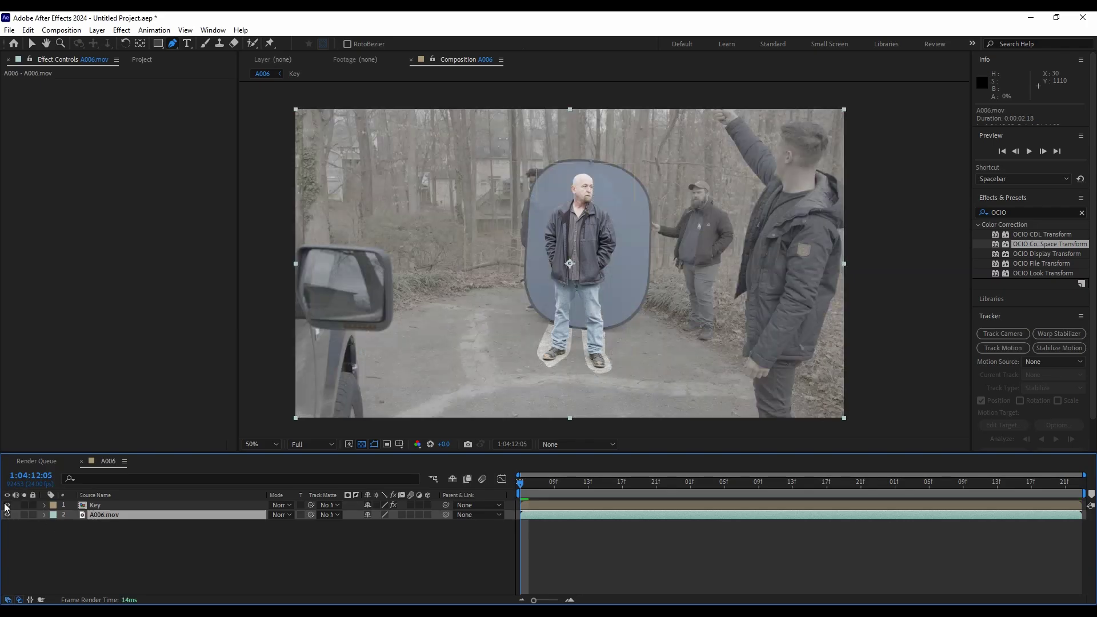
left_click(7, 505)
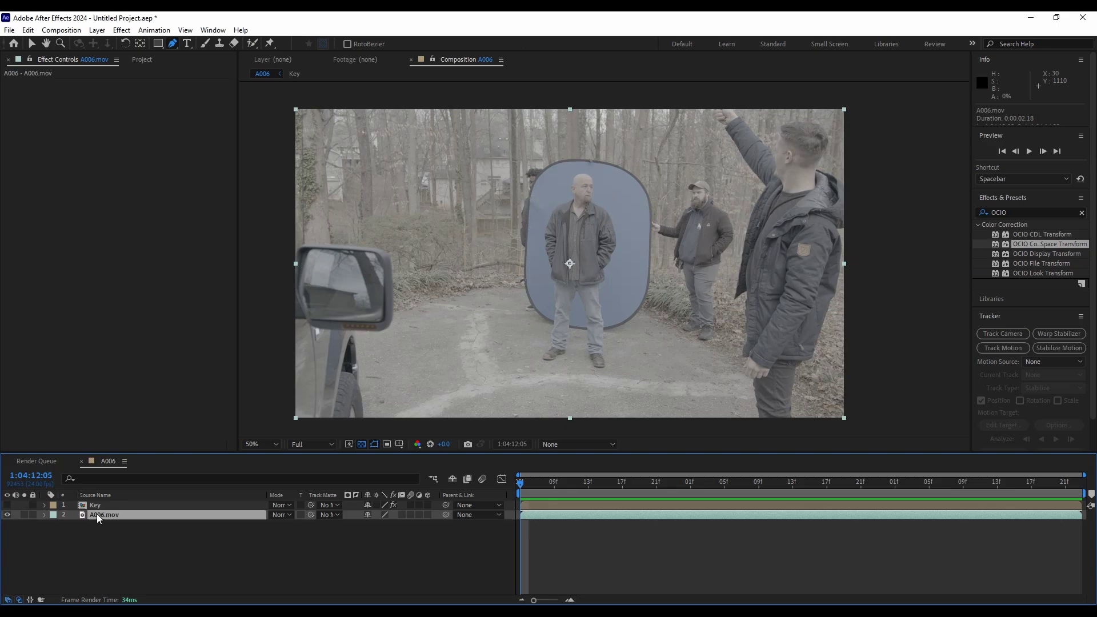
left_click(7, 505)
left_click(330, 516)
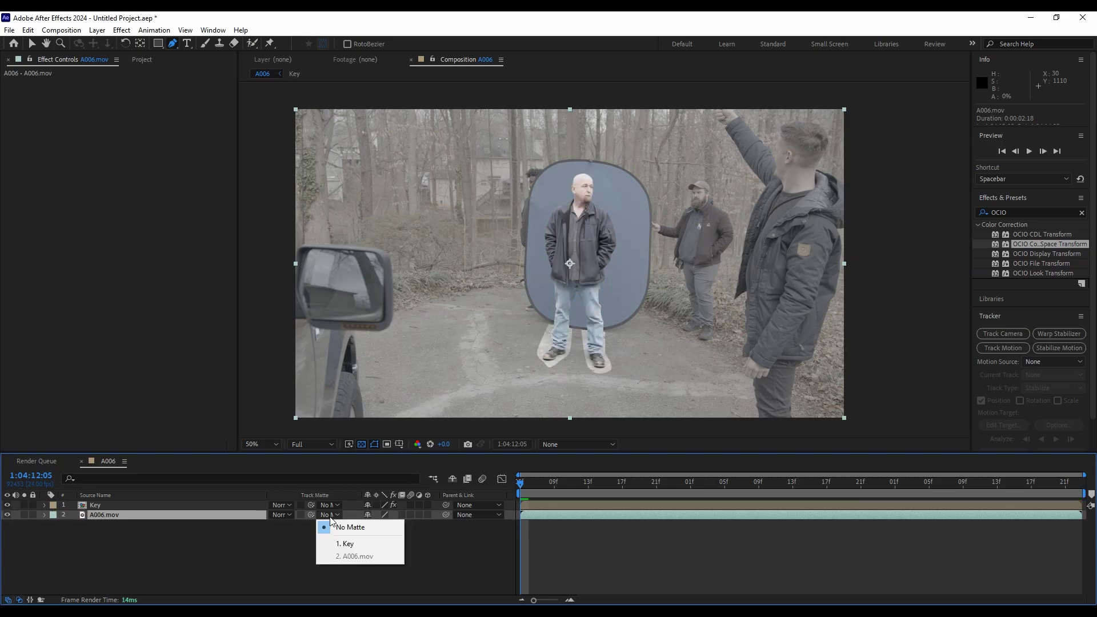
left_click(339, 546)
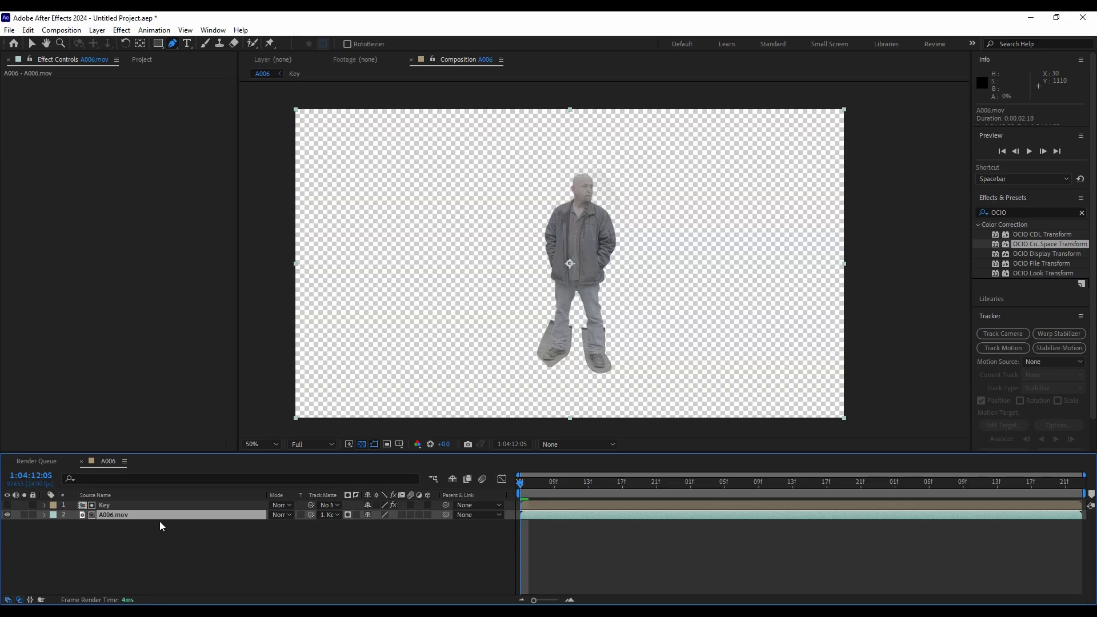
Review the Key layer's Keylight settings and return to the Selection tool with V
left_click(104, 505)
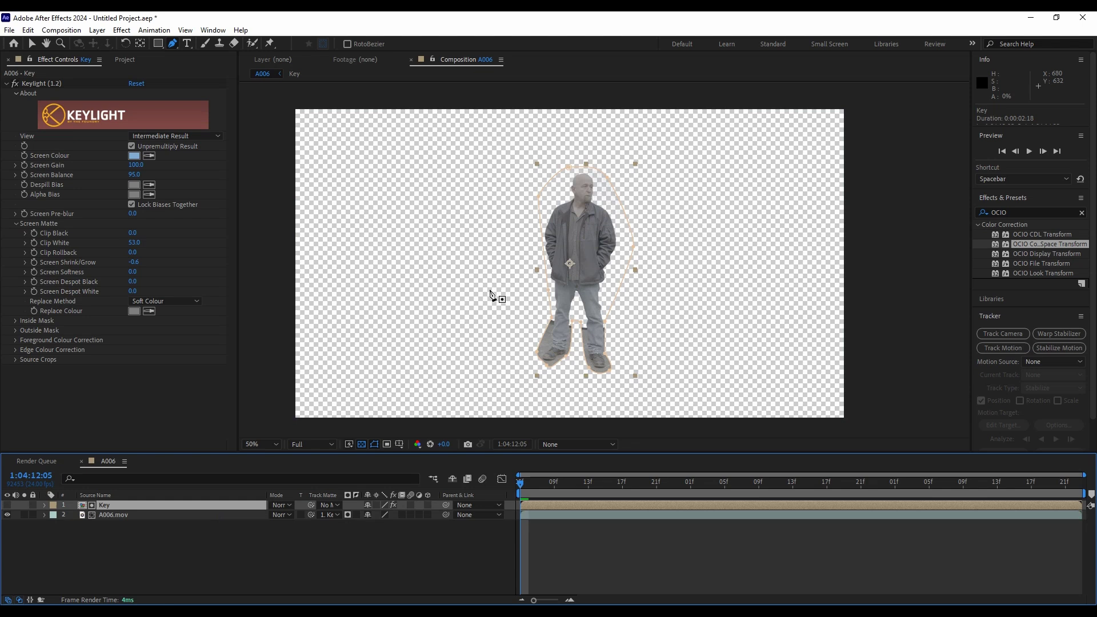
left_click(108, 515)
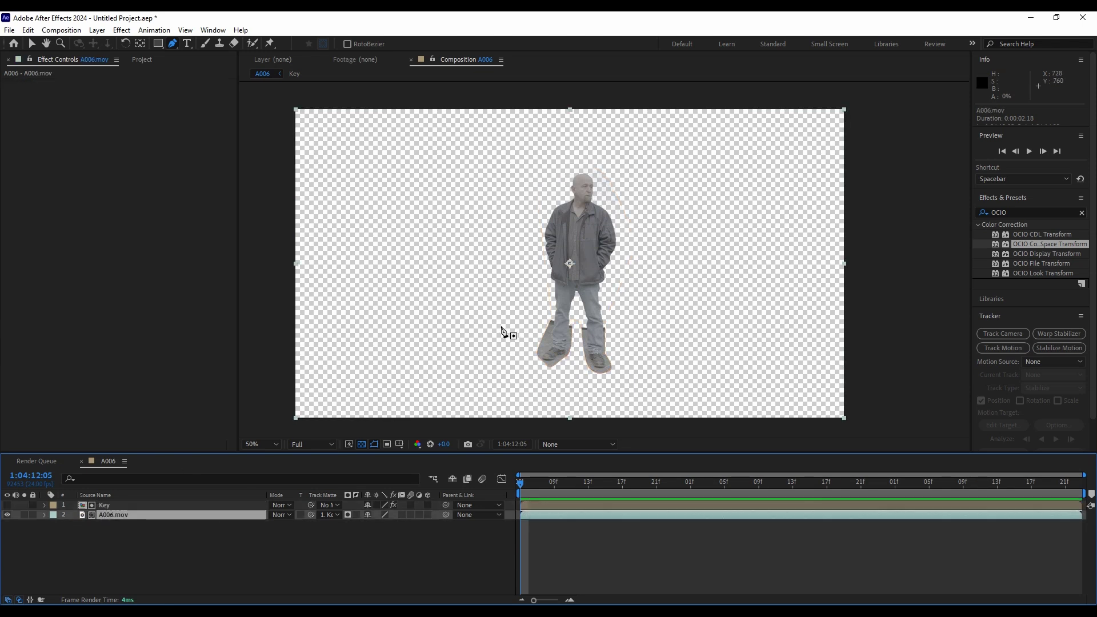
key("v")
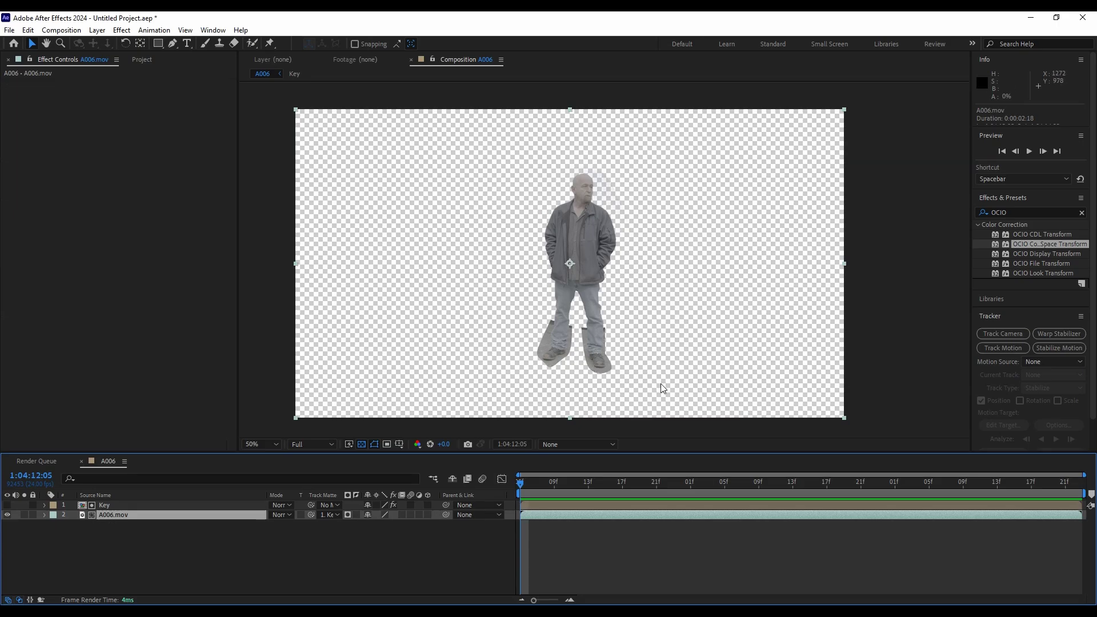
left_click(8, 515)
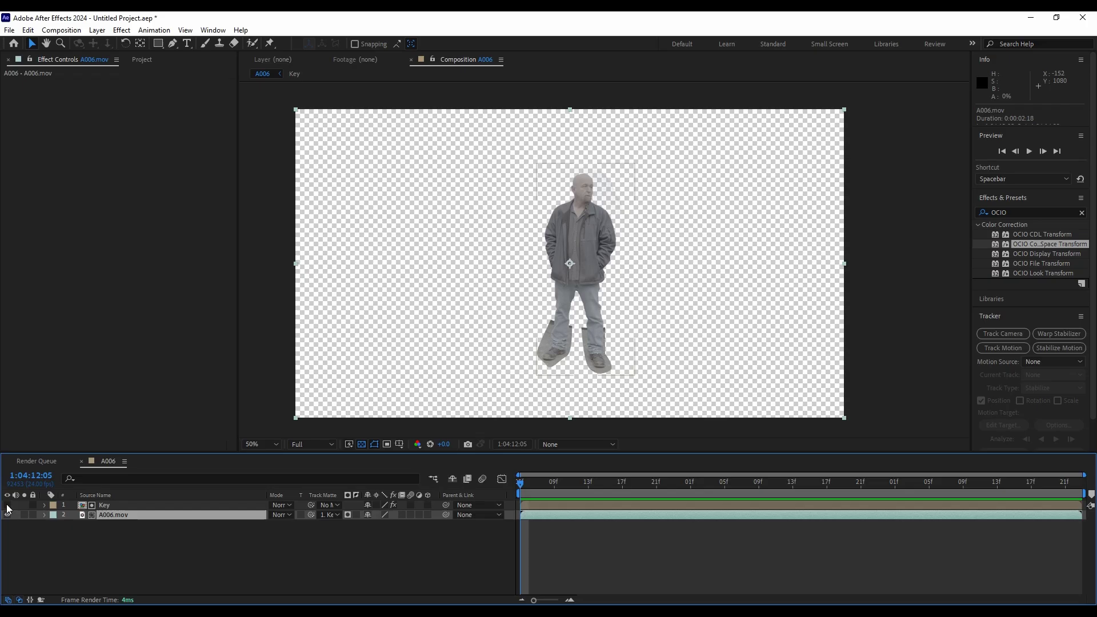
Hide the Key layer to check the matted result, then add the A006 composition to the render queue
left_click(8, 505)
left_click(67, 30)
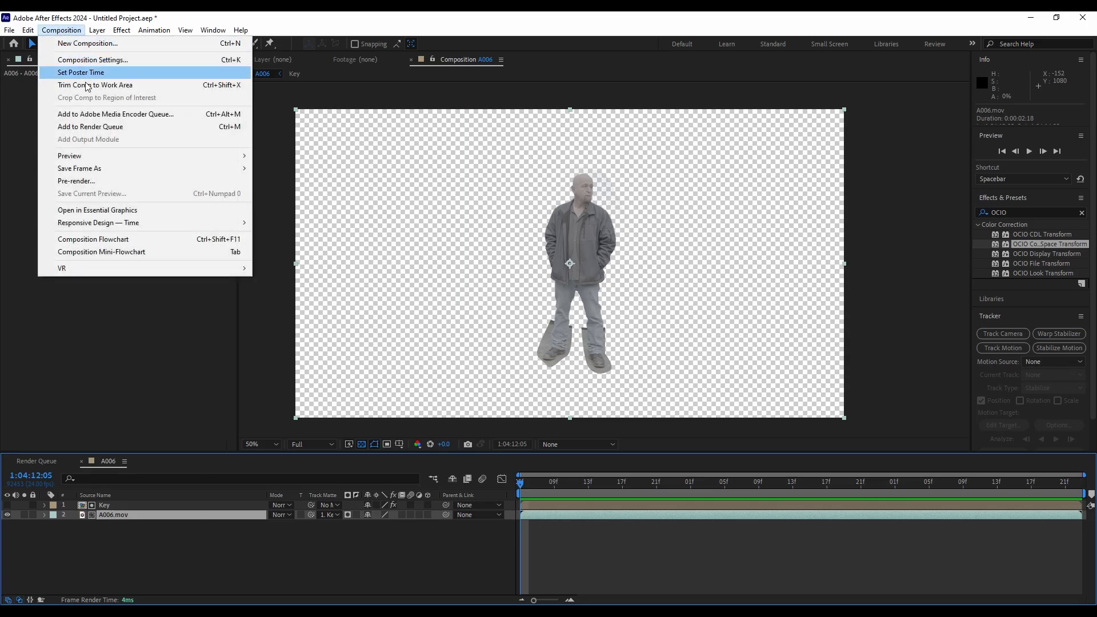
left_click(89, 128)
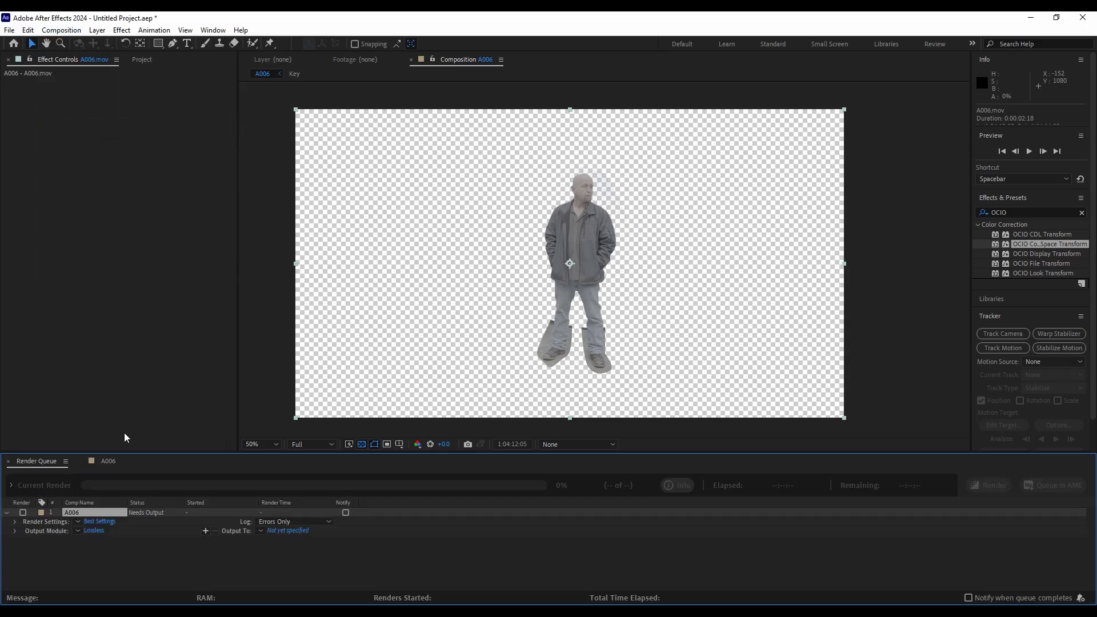
Change the output module format from Lossless AVI to QuickTime
left_click(90, 531)
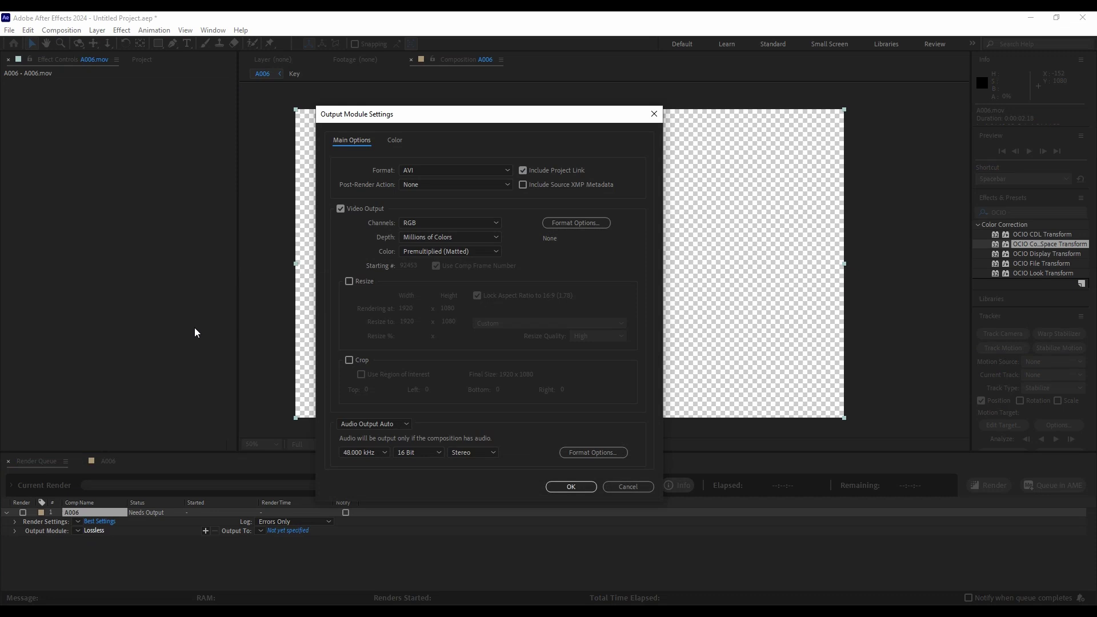
left_click(449, 171)
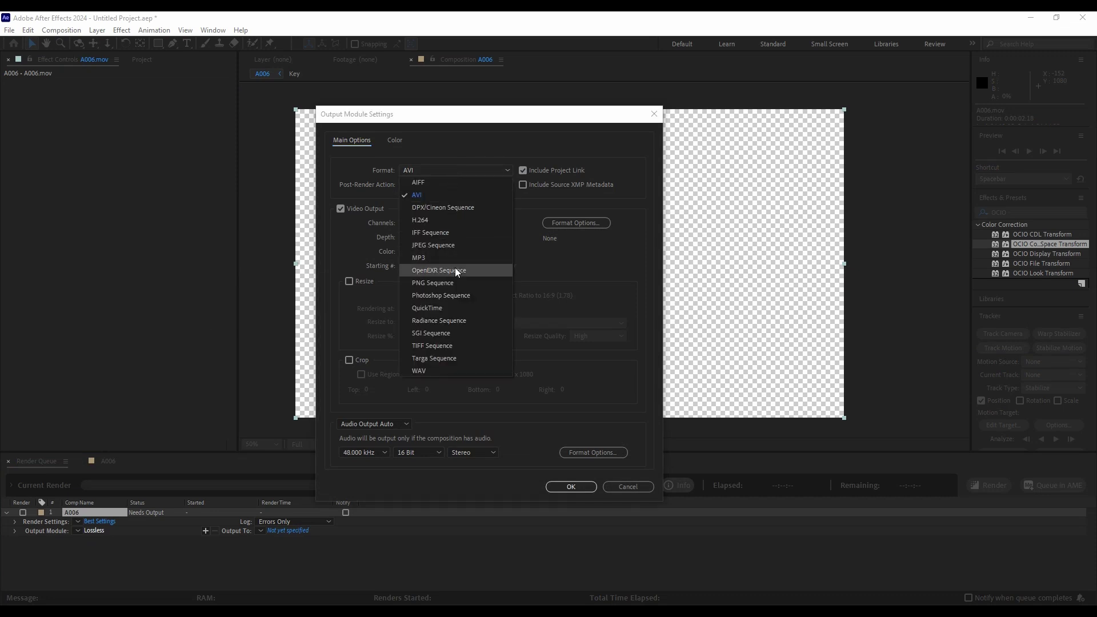
left_click(443, 309)
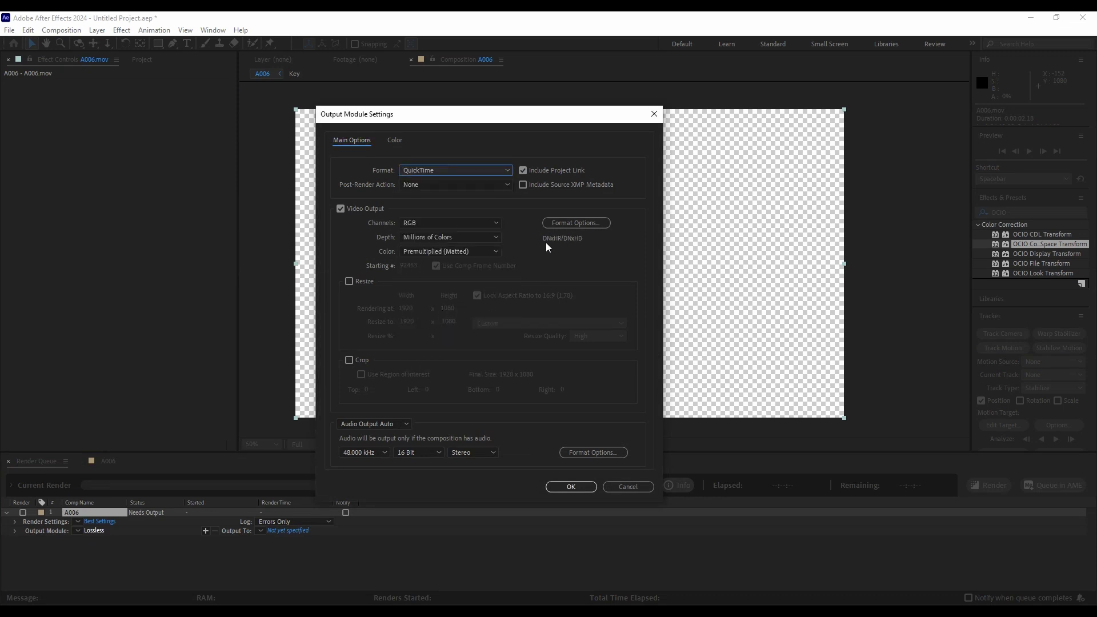
left_click(566, 225)
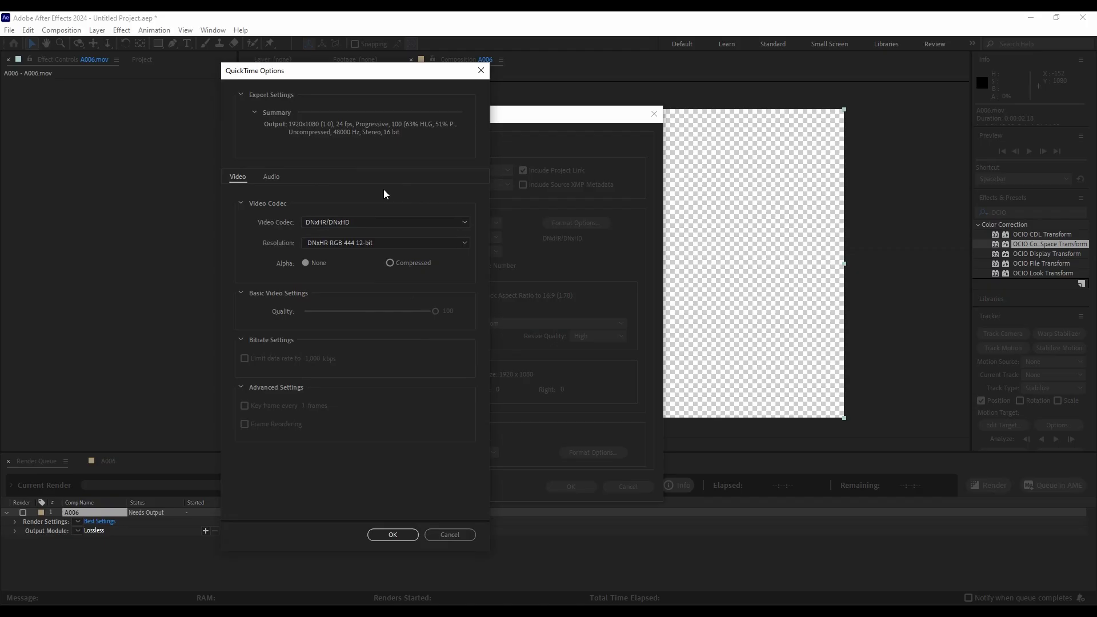
left_click(339, 222)
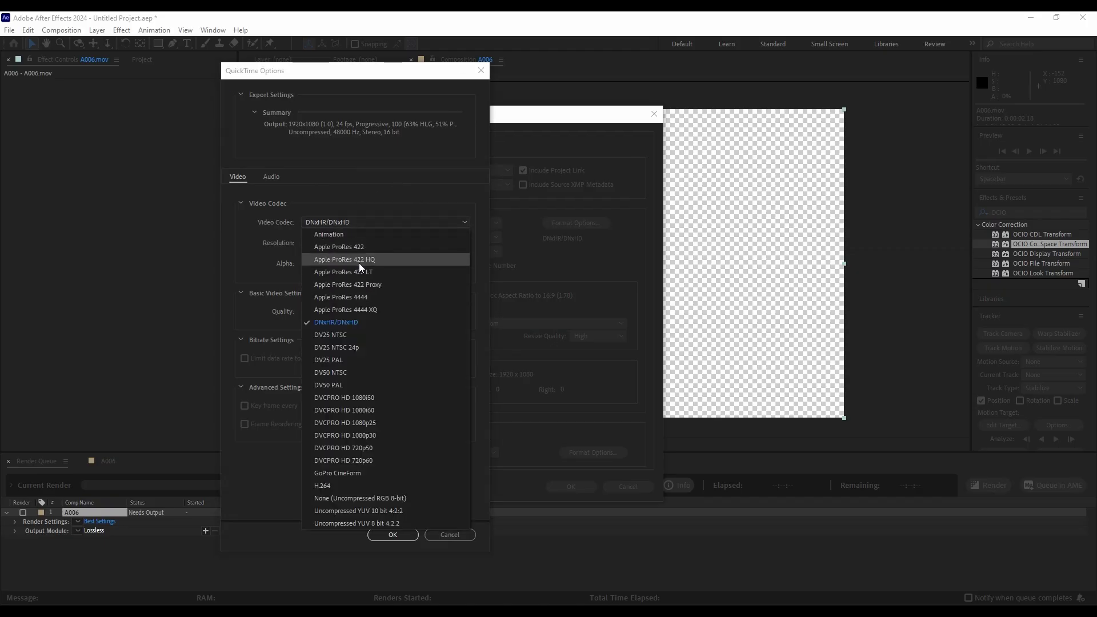
left_click(352, 219)
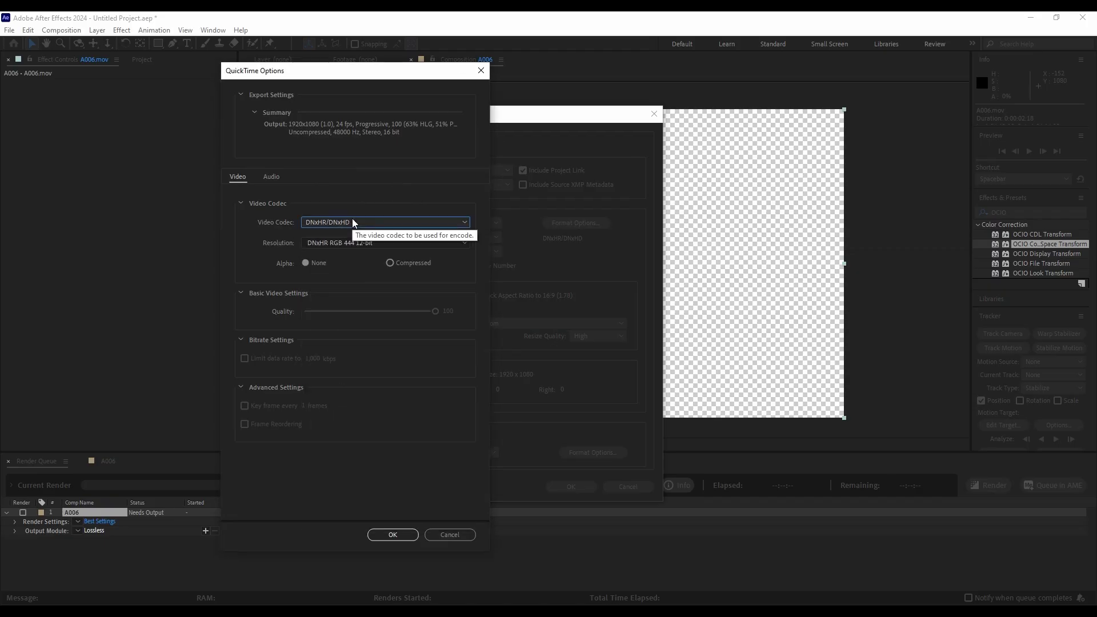
left_click(382, 245)
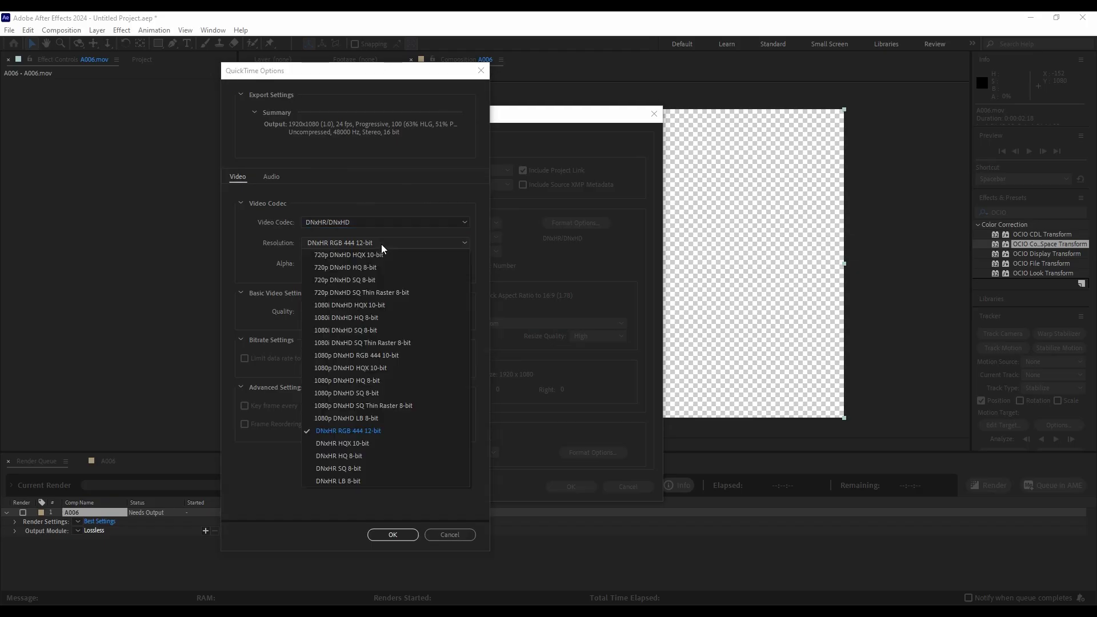
left_click(390, 431)
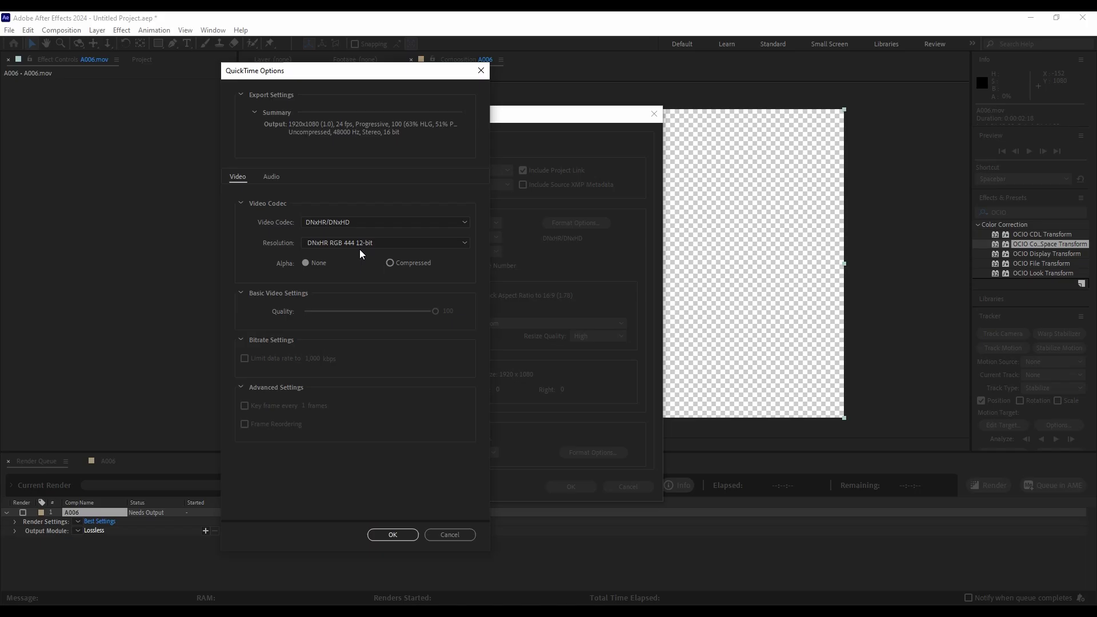
Accept the QuickTime codec options and set output to RGB + Alpha at Trillions of Colors+ depth
left_click(391, 534)
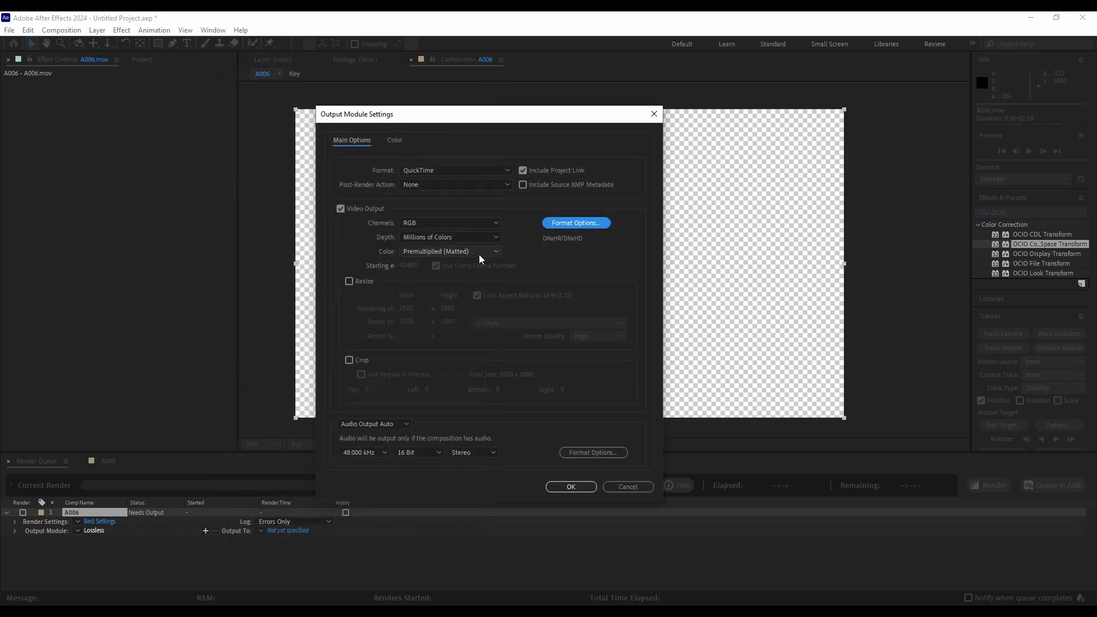
left_click(491, 221)
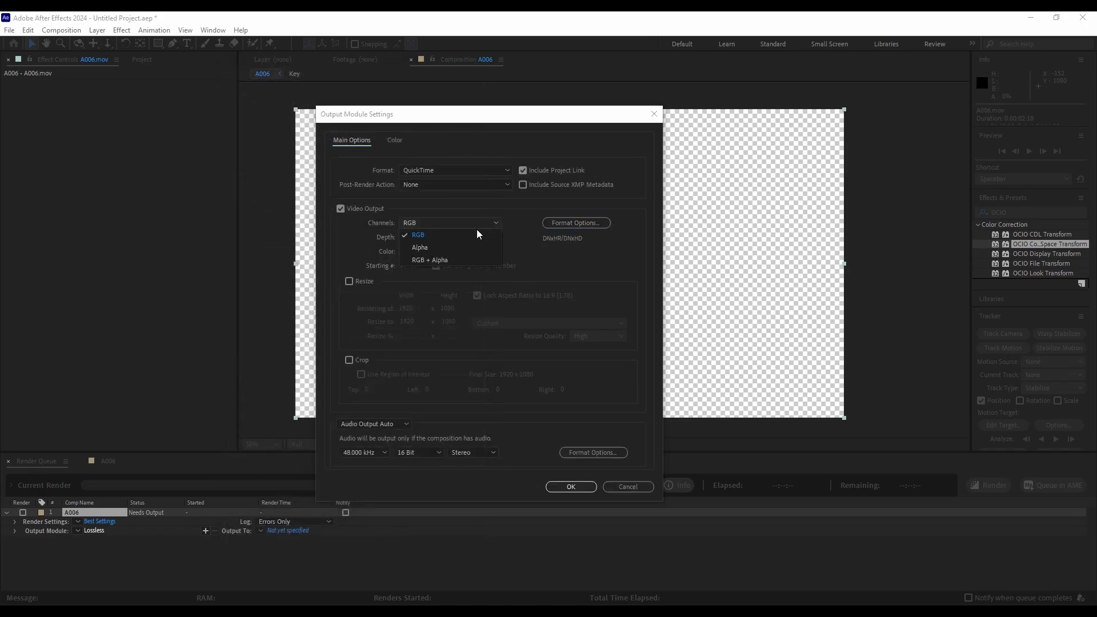
left_click(440, 259)
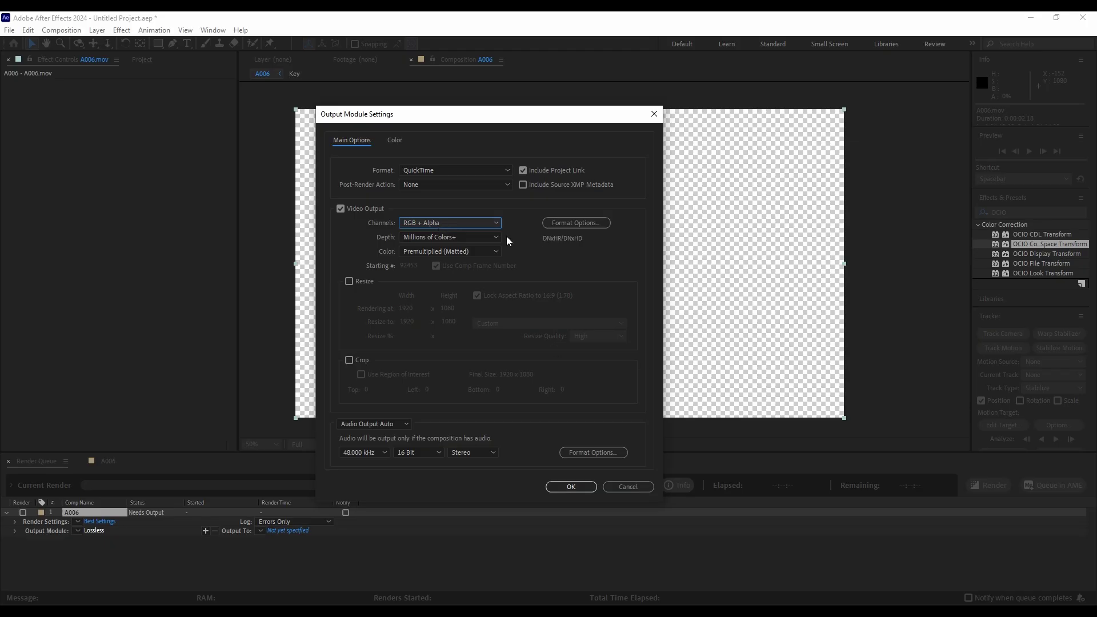
left_click(490, 236)
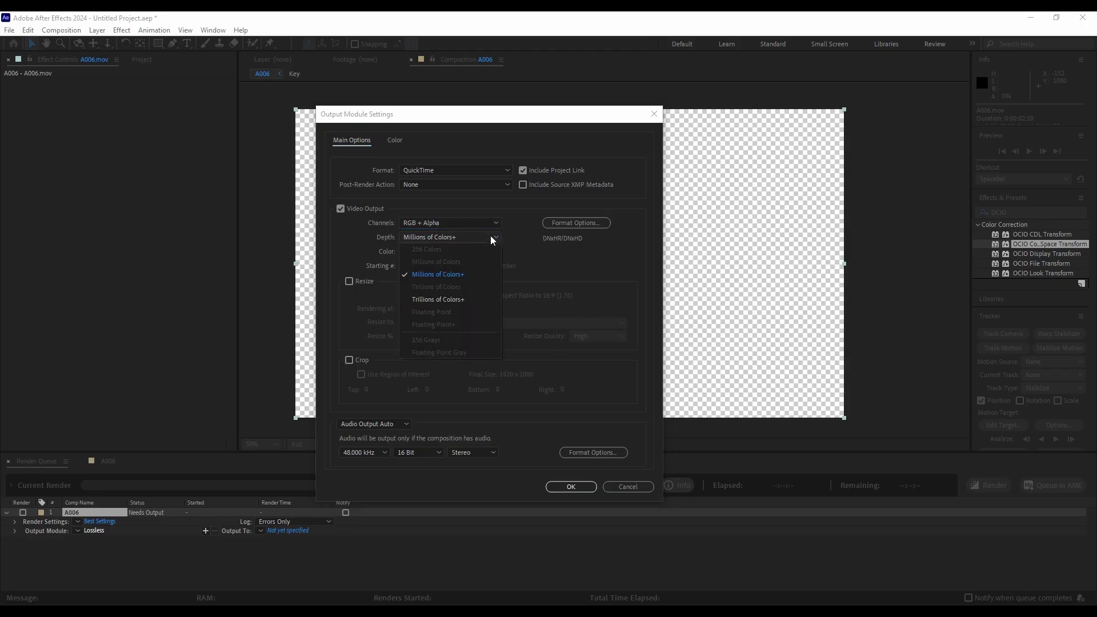
left_click(456, 303)
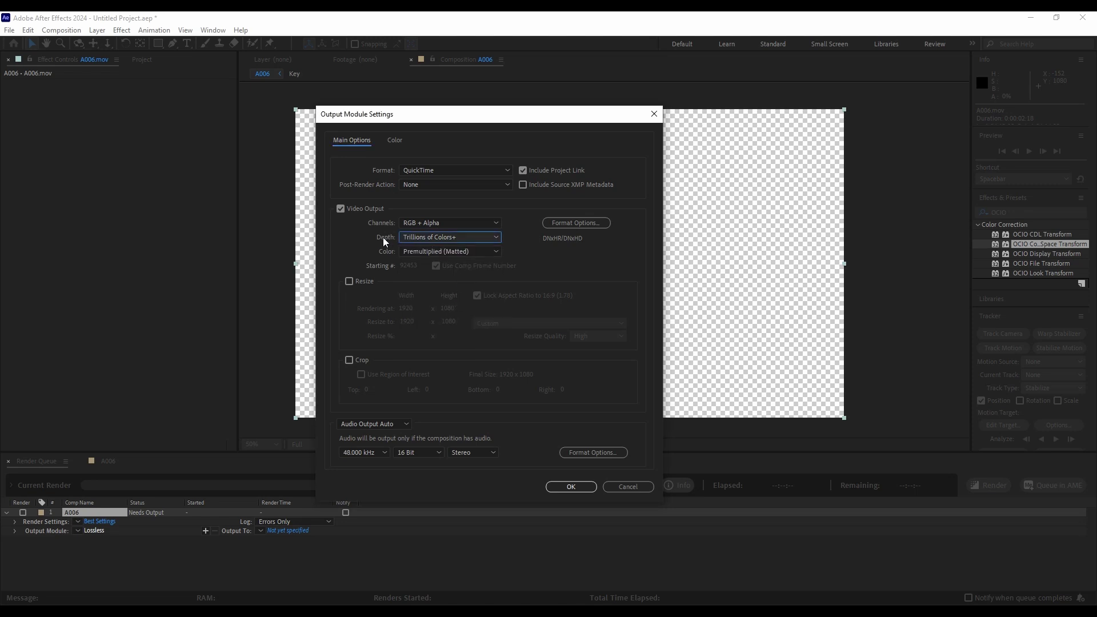
Recheck the codec options and reconfirm RGB + Alpha channels with Trillions of Colors+ depth
left_click(557, 223)
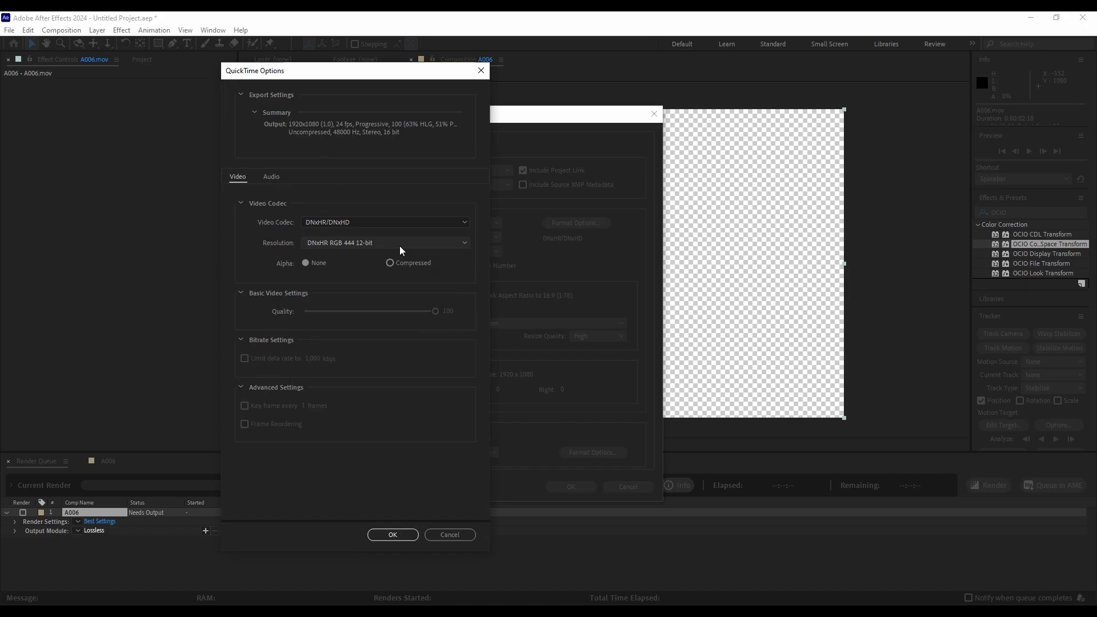
left_click(394, 533)
left_click(468, 238)
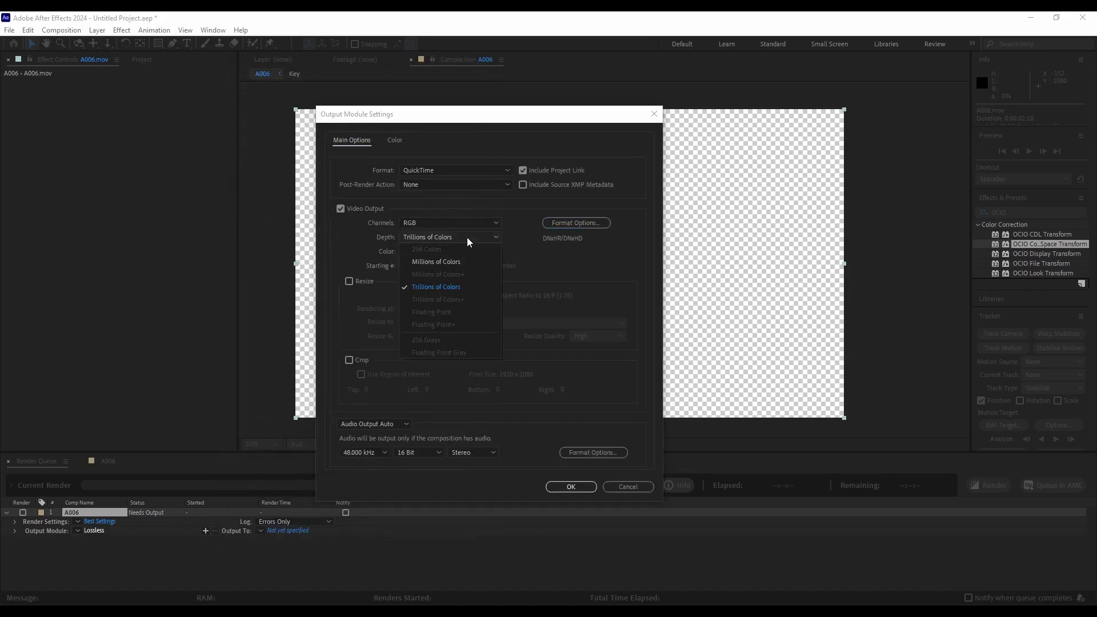
left_click(462, 287)
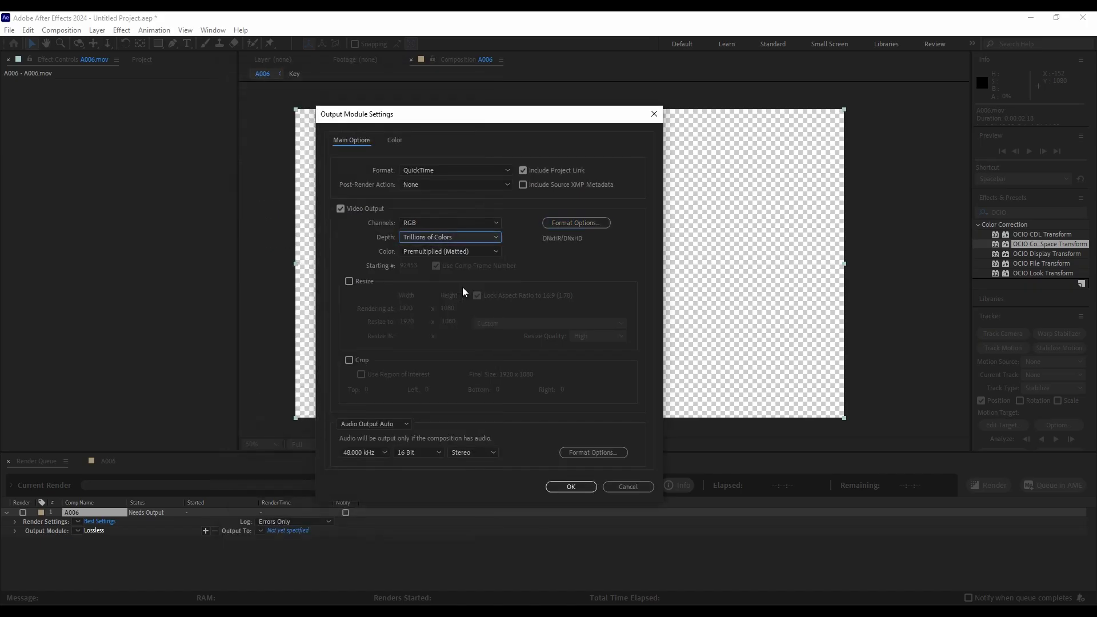
left_click(453, 222)
left_click(446, 263)
left_click(464, 237)
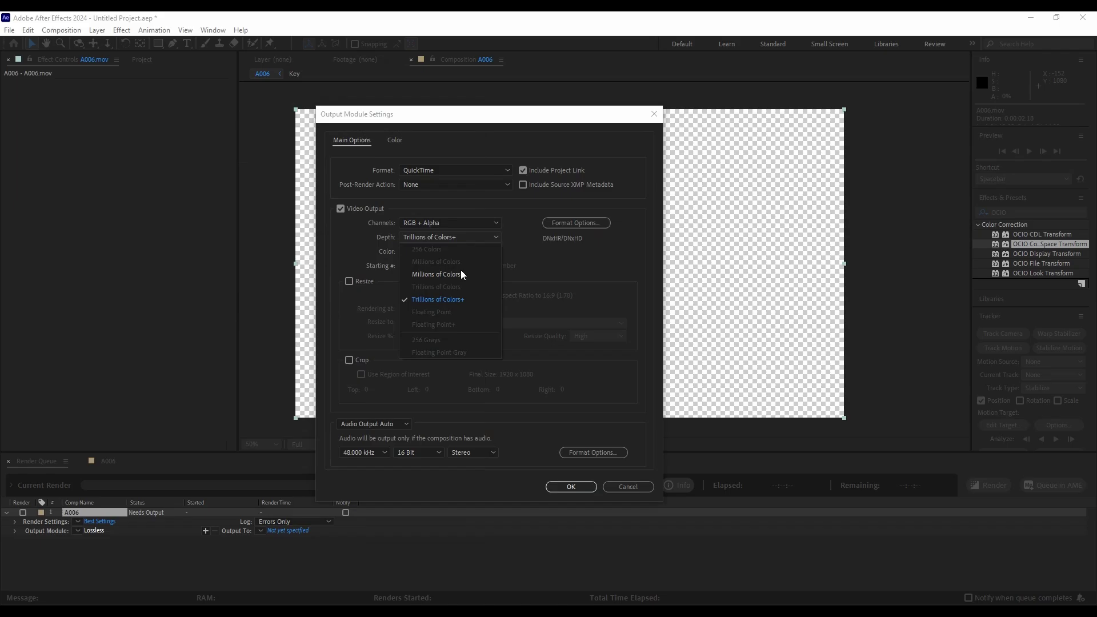
left_click(455, 297)
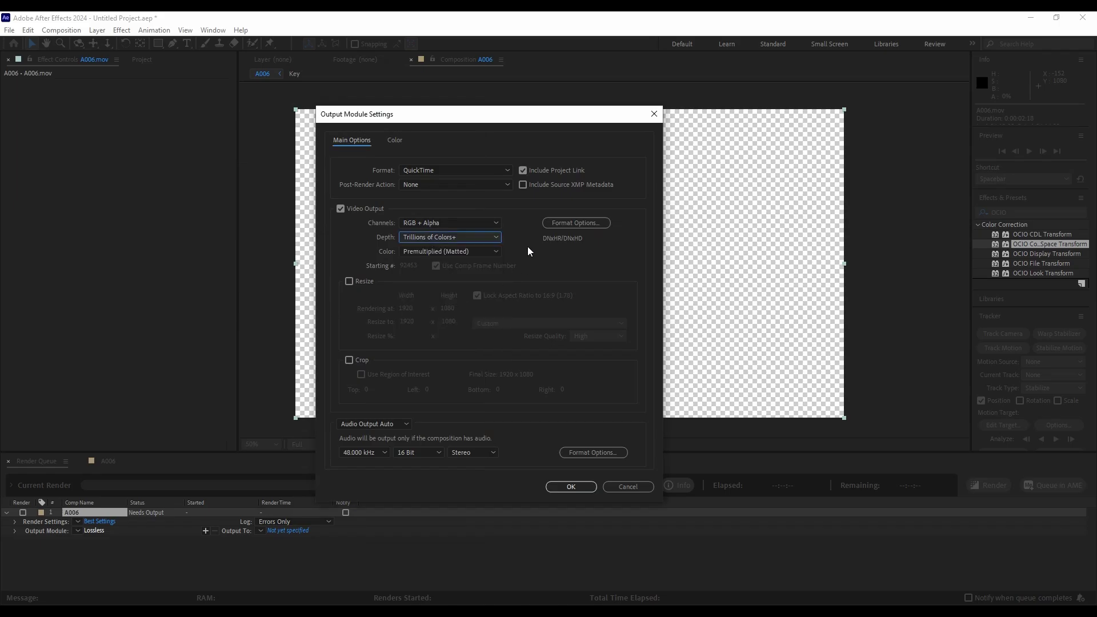
Enable Preserve RGB in the output colour settings and apply the Custom: QuickTime output module
left_click(396, 141)
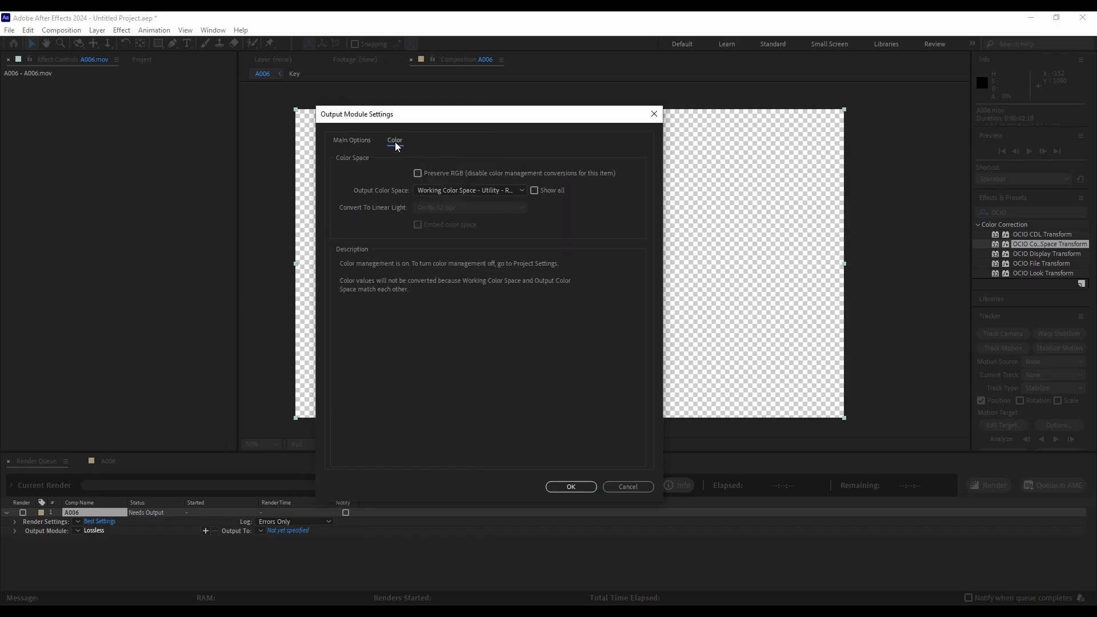
left_click(417, 174)
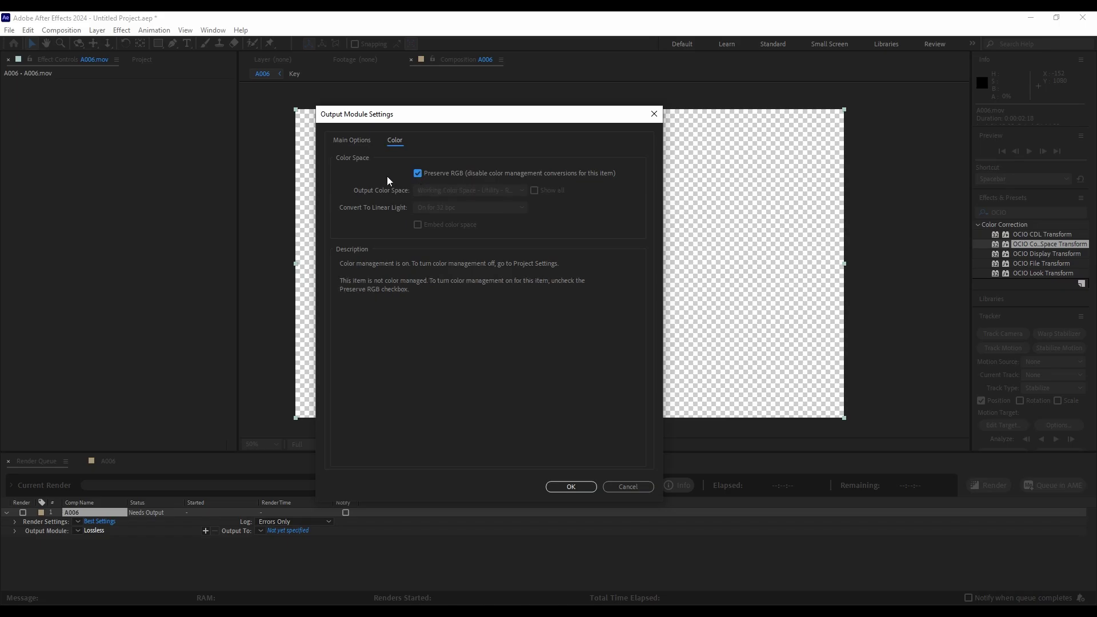
left_click(358, 140)
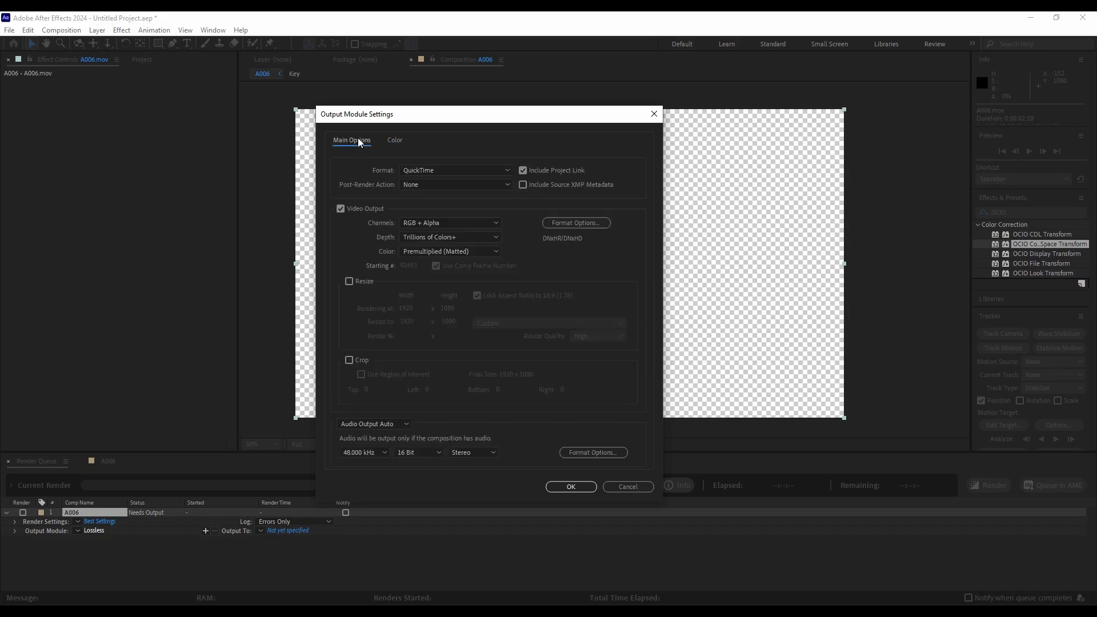
left_click(571, 486)
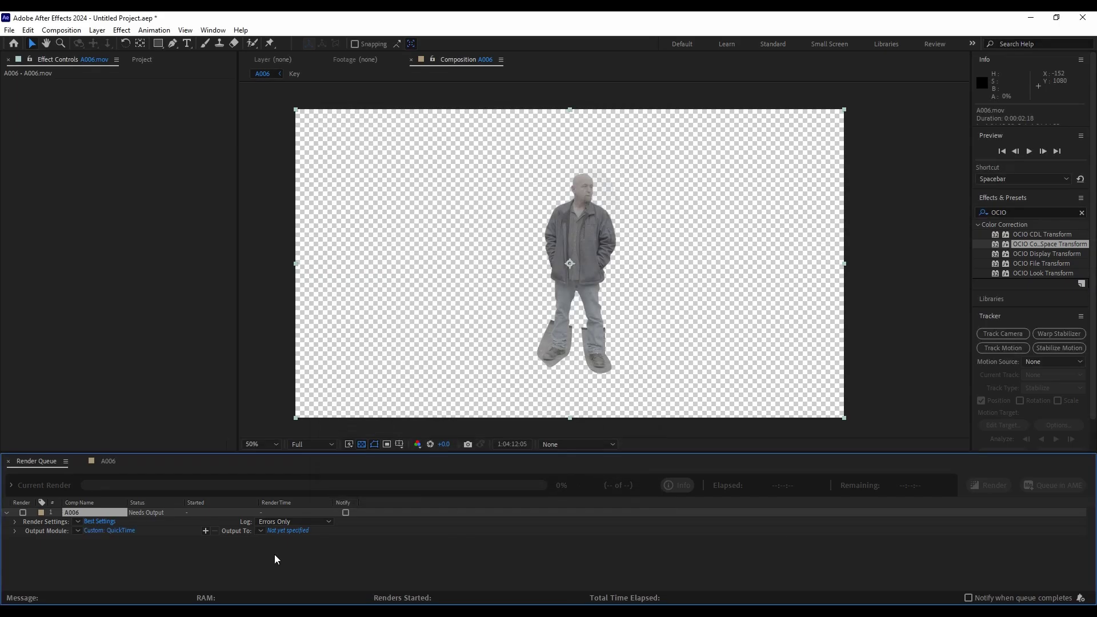